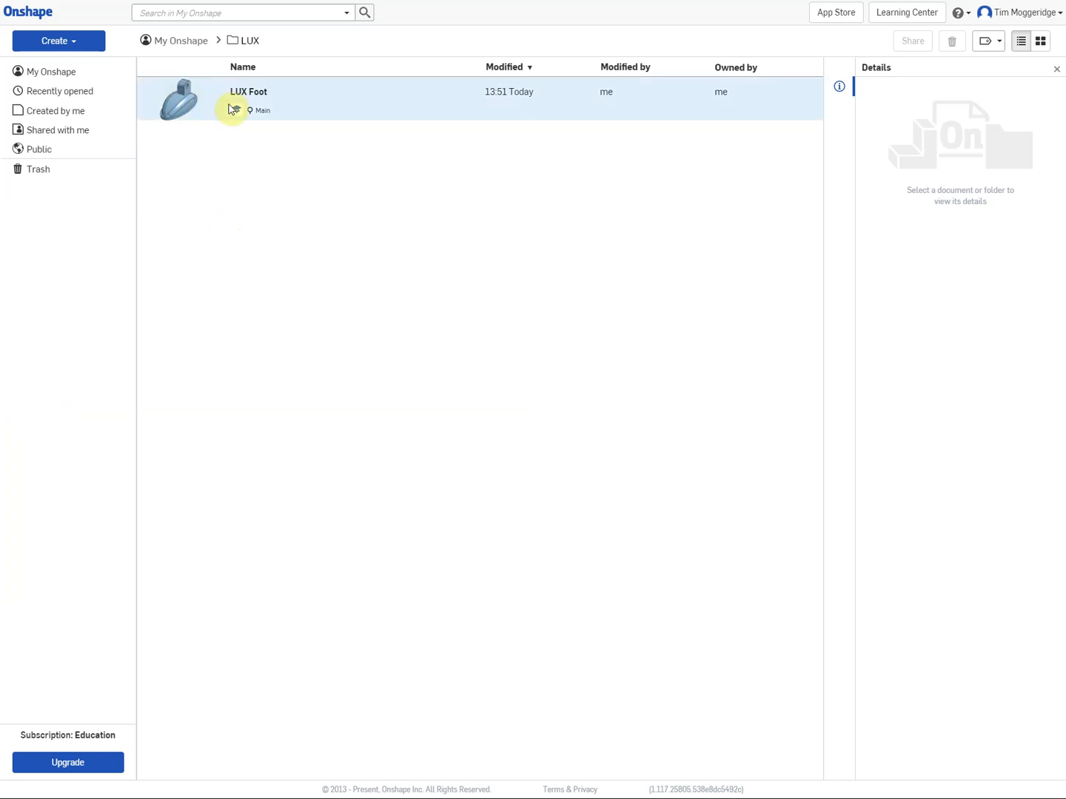
# Create a new document named LUX Leg in the LUX folder.
pyautogui.click(77, 44)
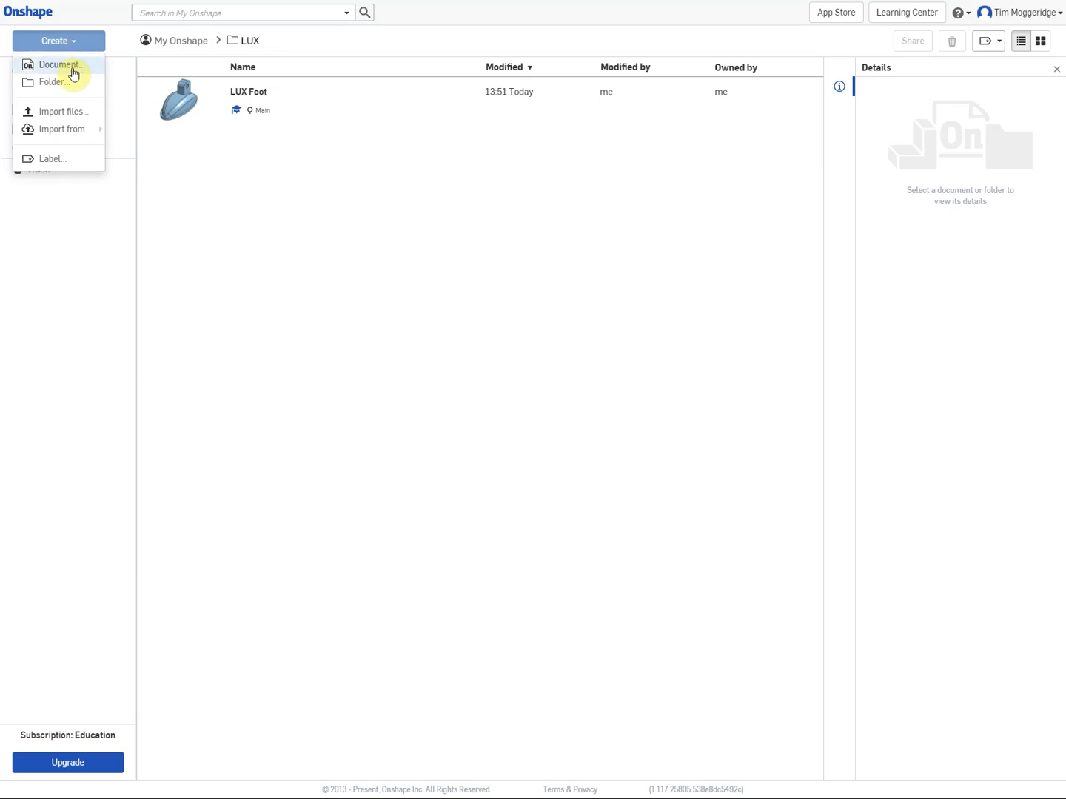
pyautogui.click(72, 67)
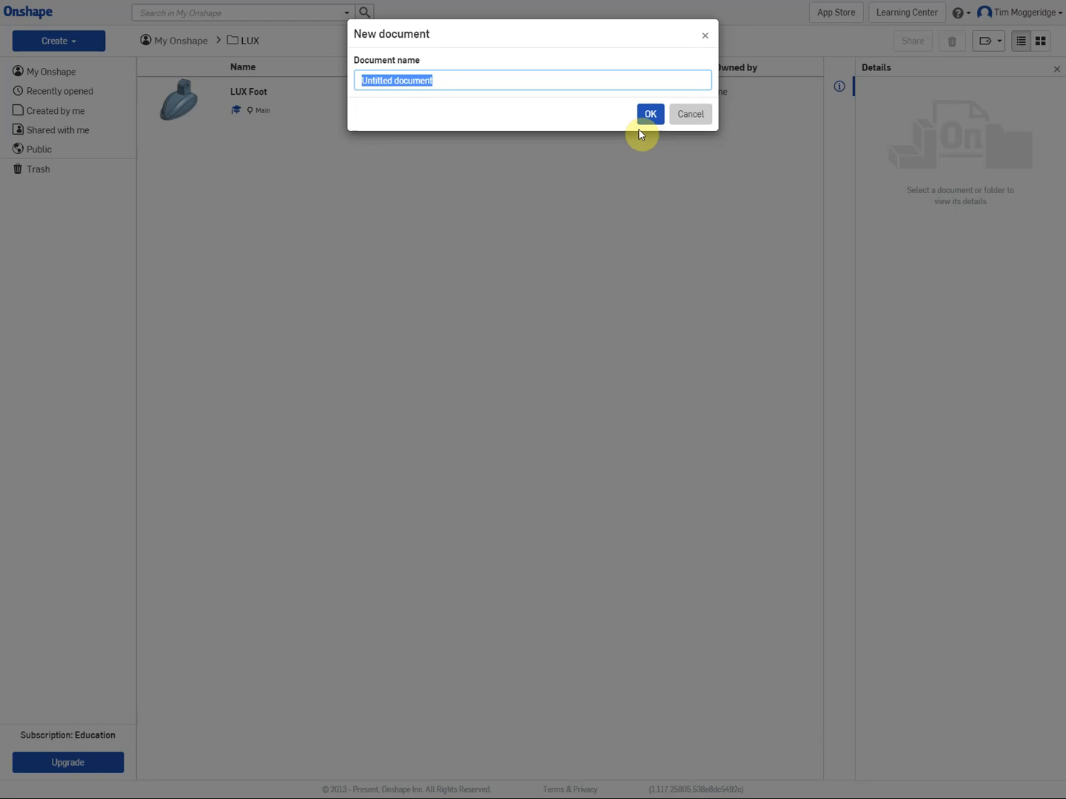
pyautogui.write('LUX Leg')
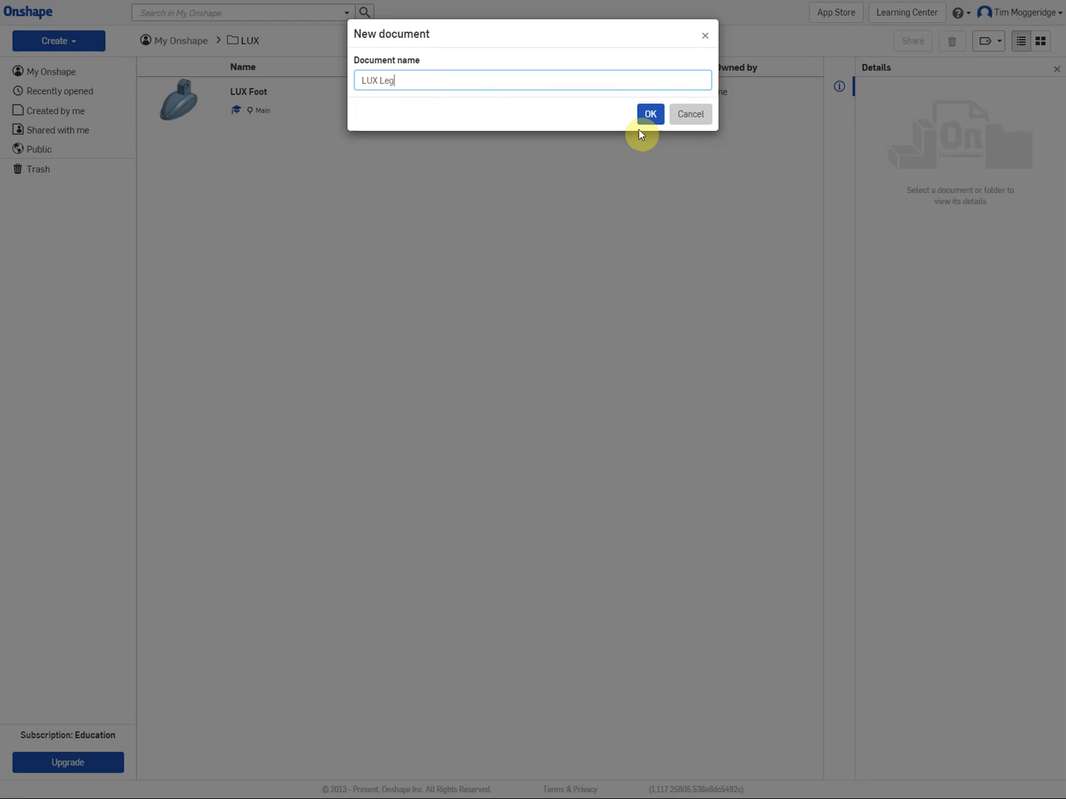
pyautogui.press('Return')
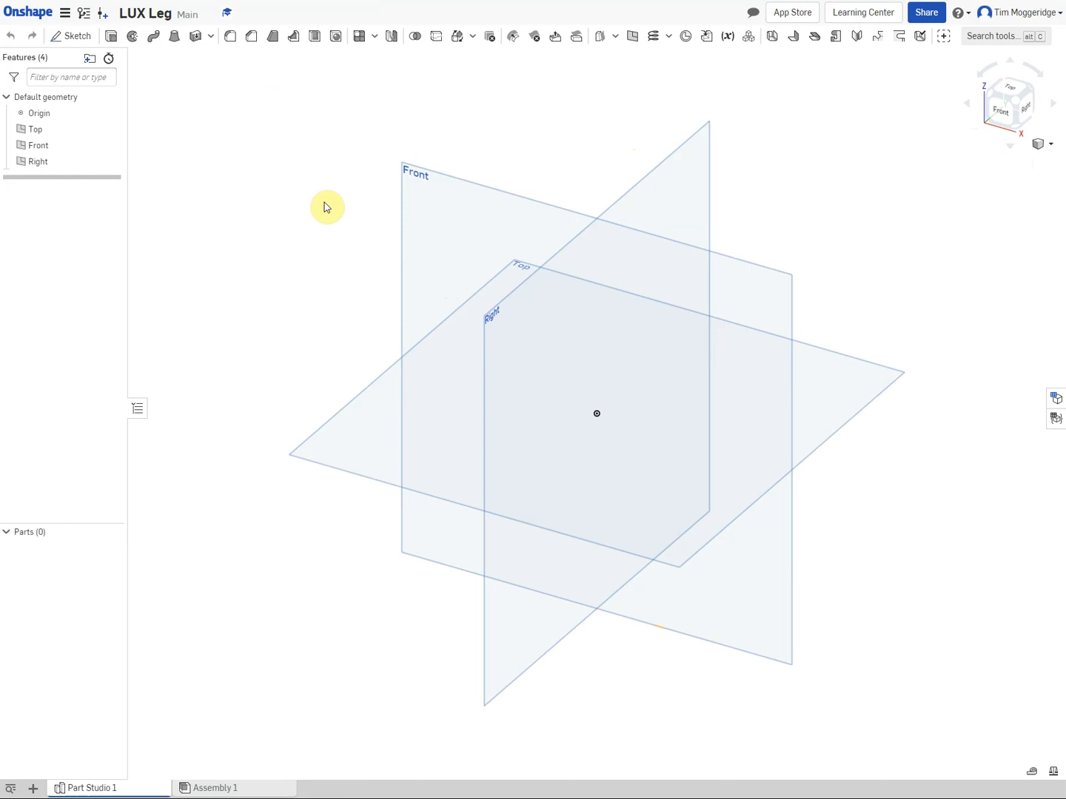
# Start a new sketch on the Right plane and view it normal to the sketch plane.
pyautogui.rightClick(684, 187)
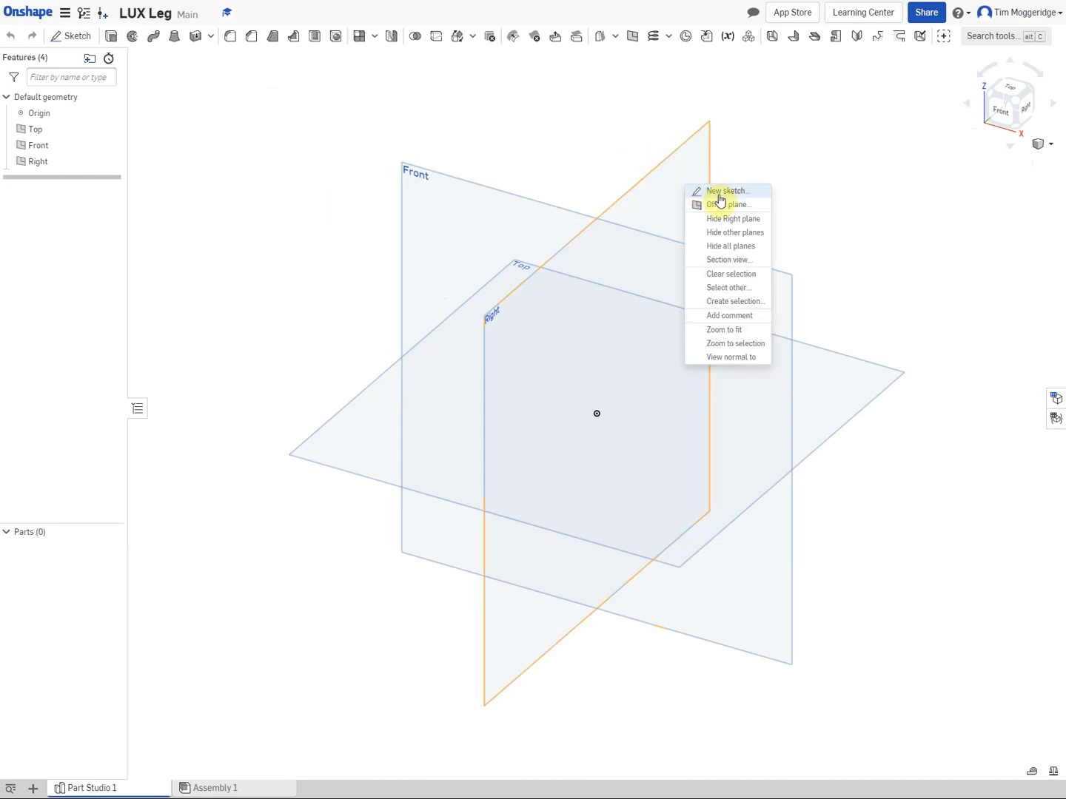
pyautogui.click(719, 191)
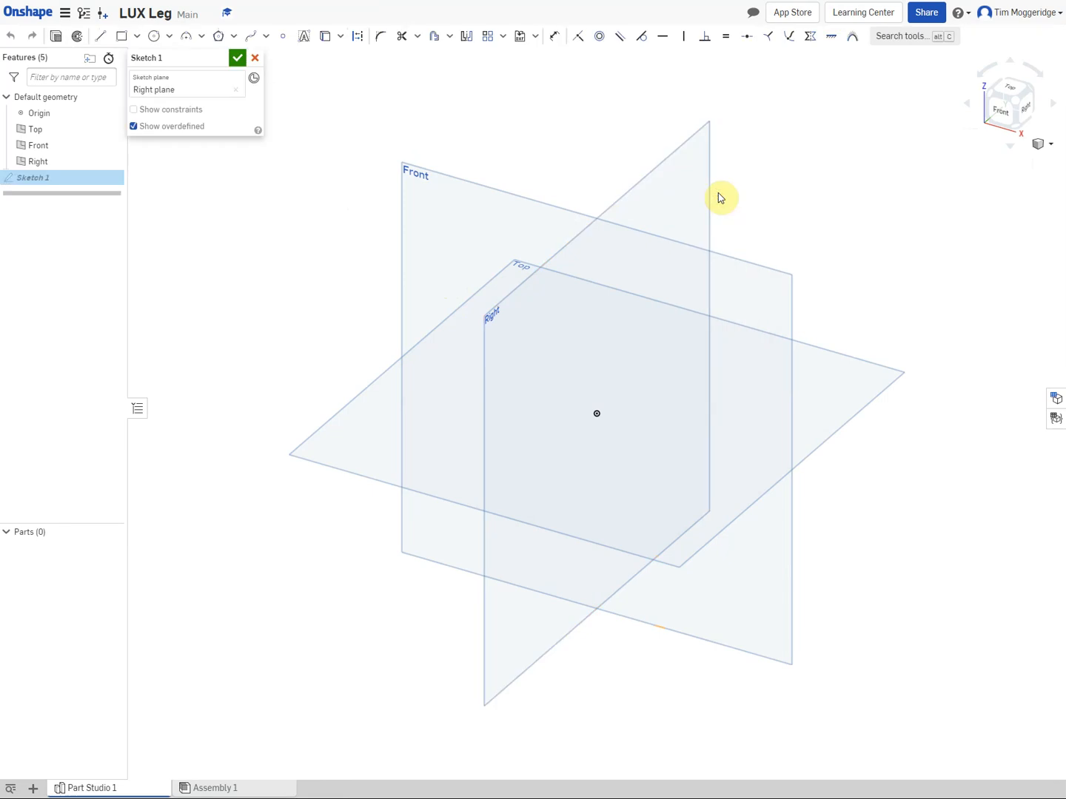
pyautogui.rightClick(785, 175)
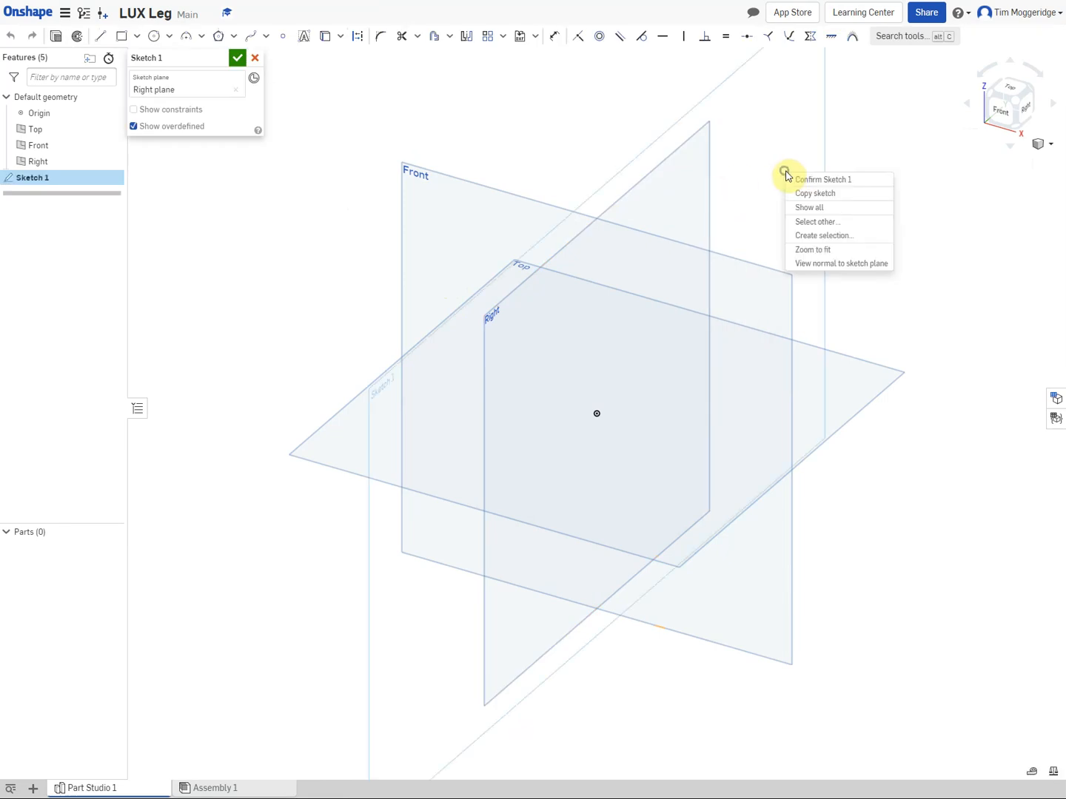
pyautogui.click(842, 264)
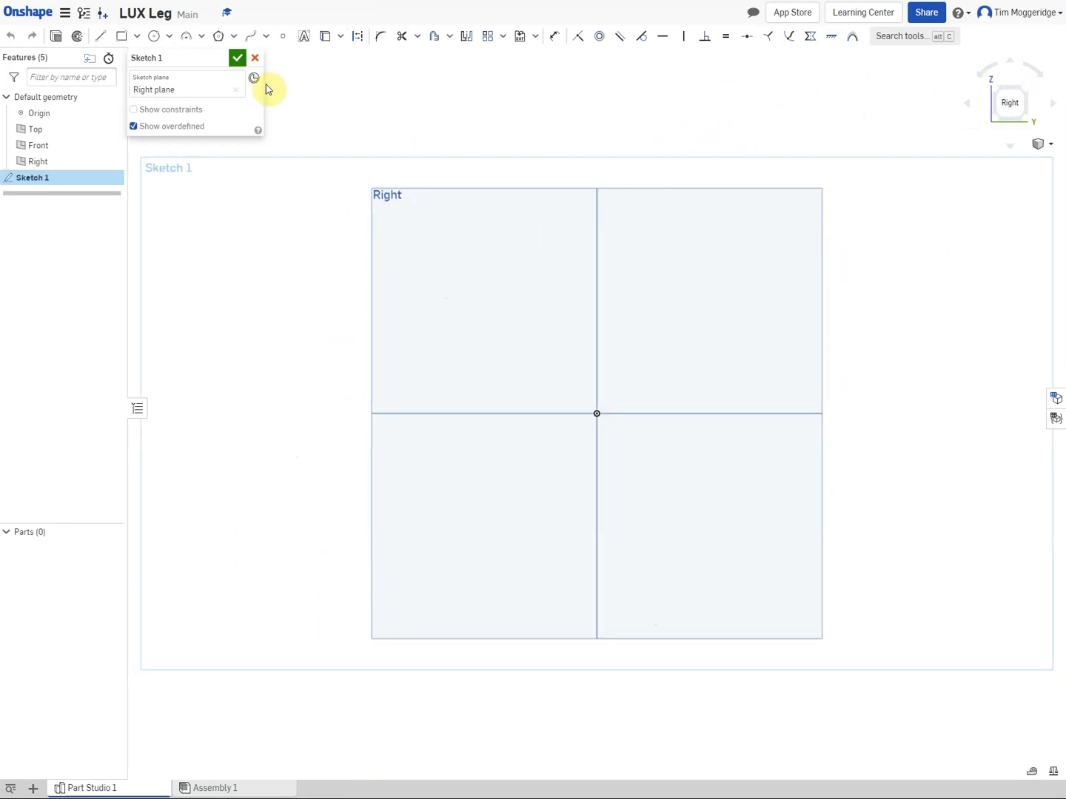
# Sketch a circle about 12.5 mm in diameter at the origin and another about 12.75 mm in diameter vertically above it.
pyautogui.click(154, 37)
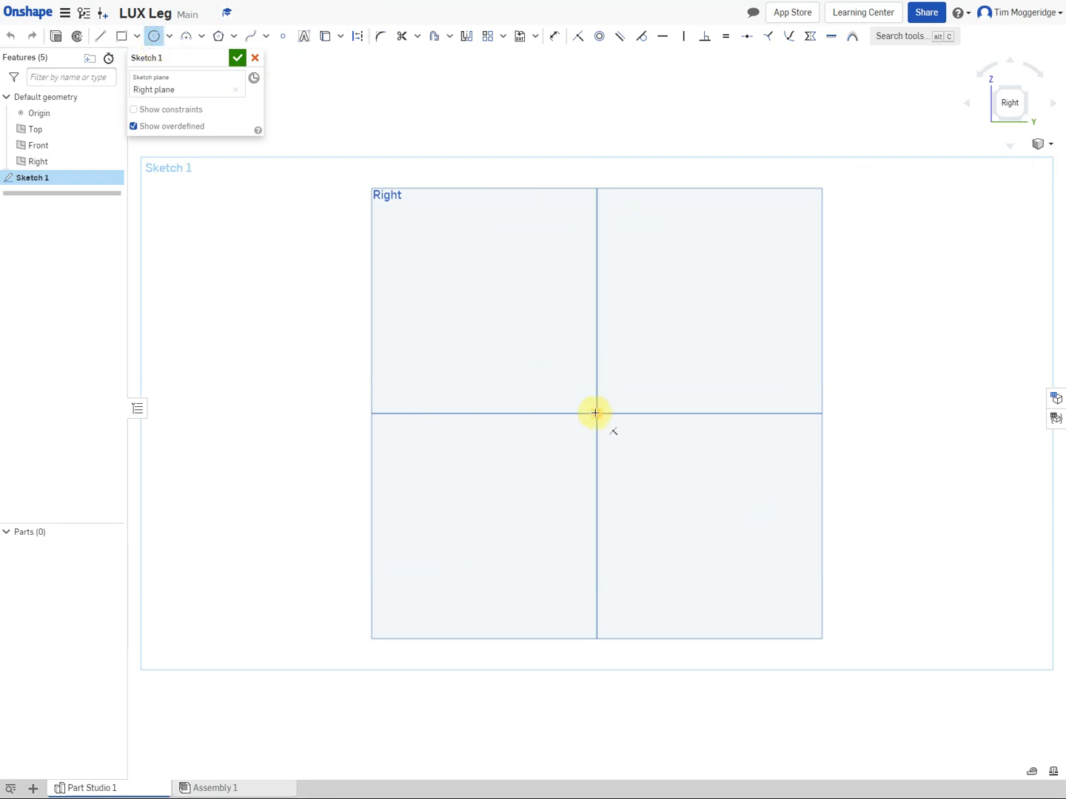
pyautogui.click(596, 415)
pyautogui.click(612, 423)
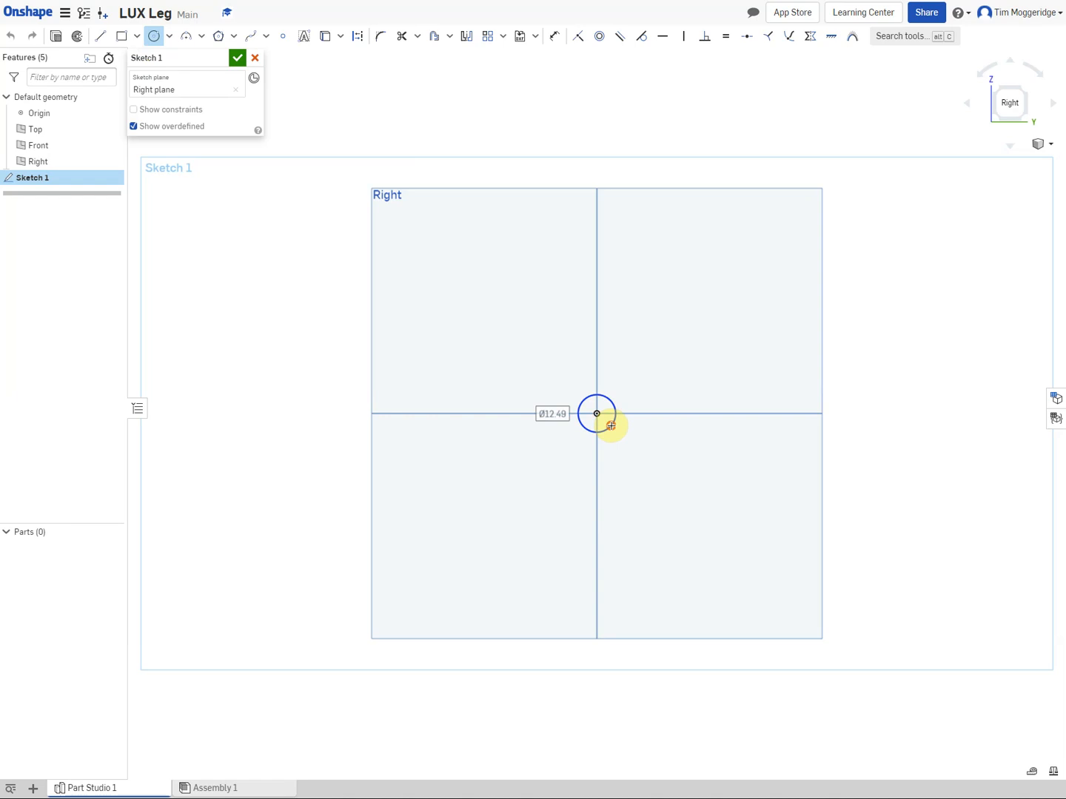
pyautogui.click(596, 224)
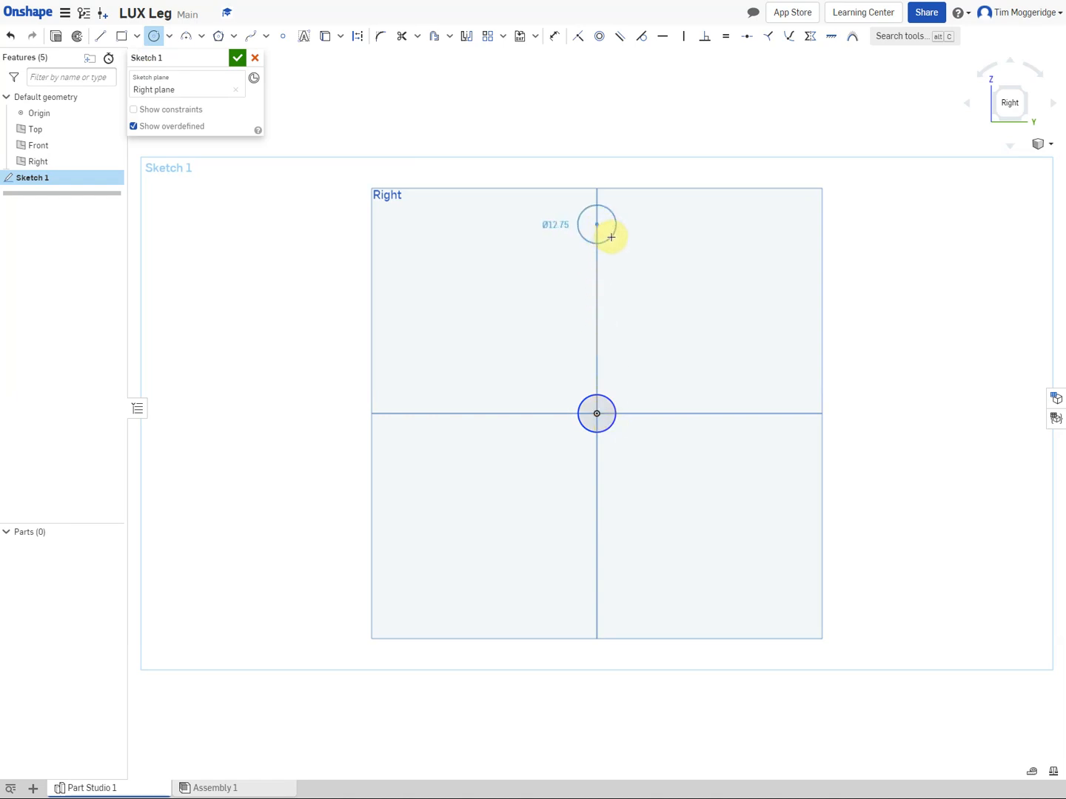
pyautogui.click(610, 236)
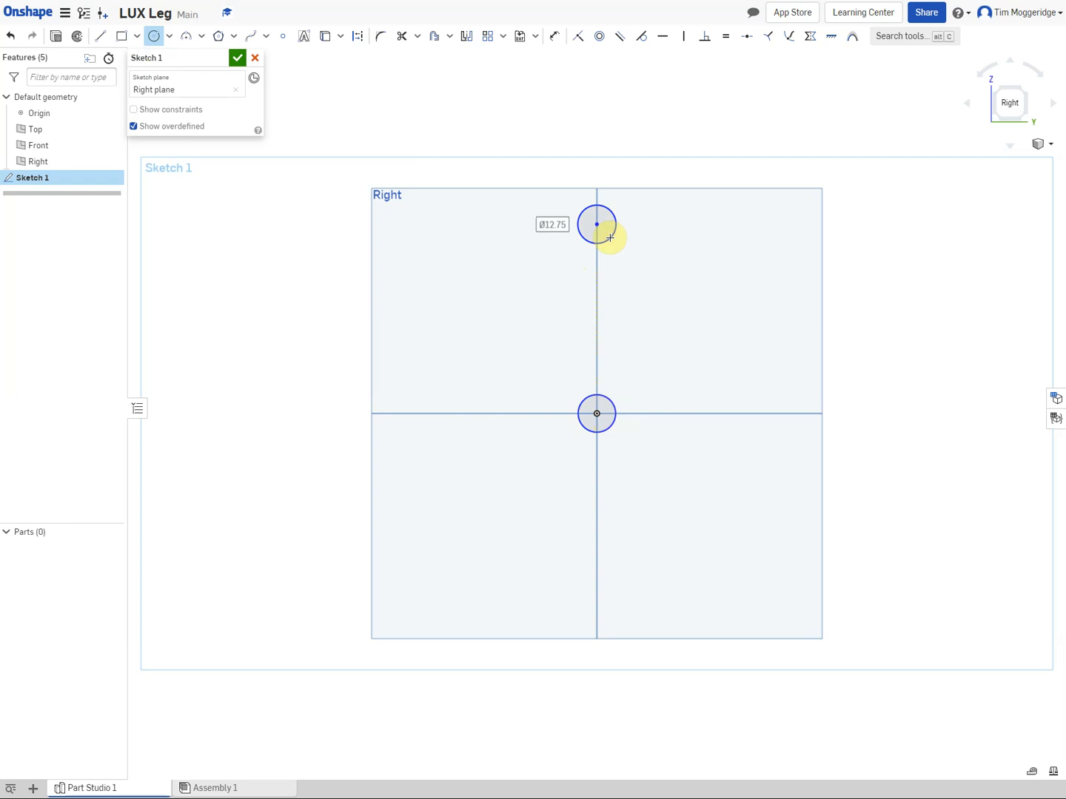
# Dimension the origin circle and the circle above it to a diameter of 6 mm each.
pyautogui.click(554, 37)
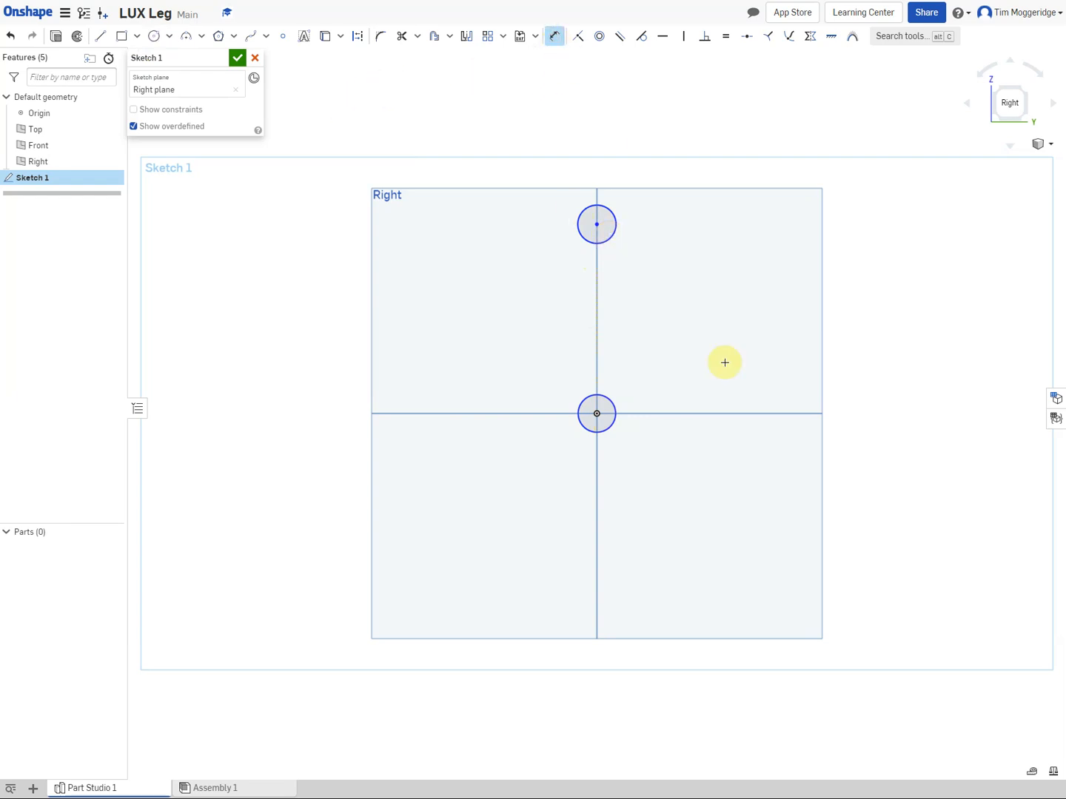
pyautogui.click(610, 429)
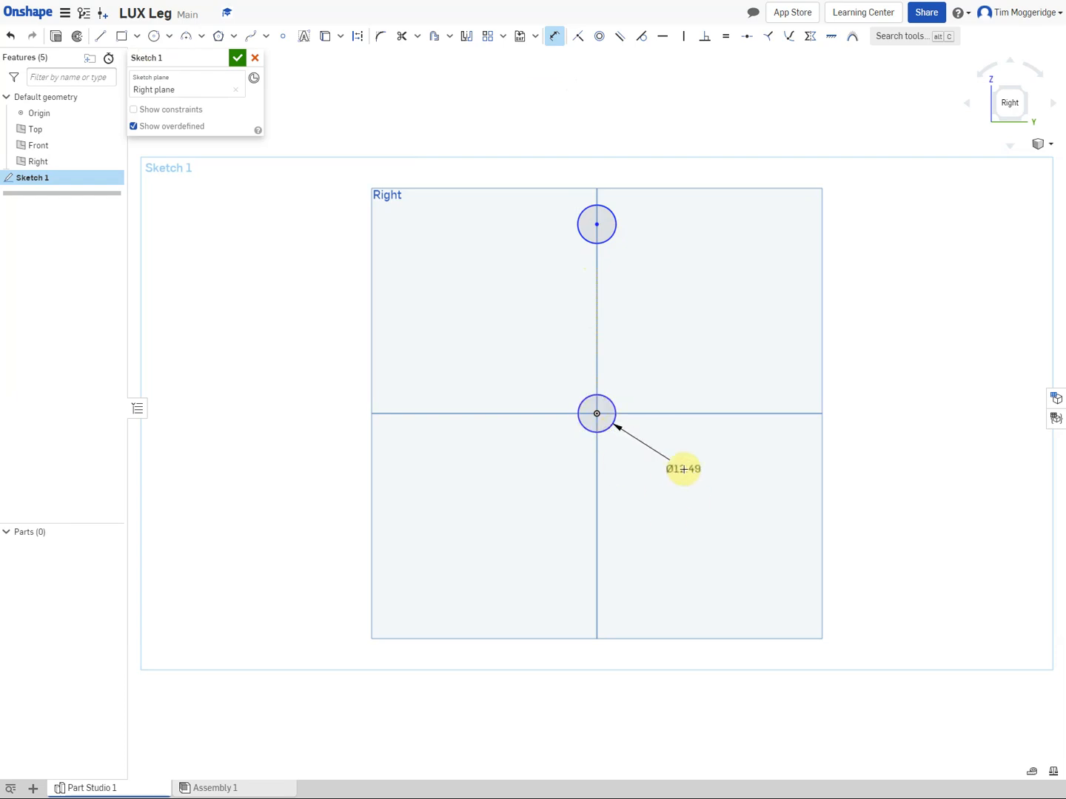
pyautogui.click(722, 488)
pyautogui.press('Return')
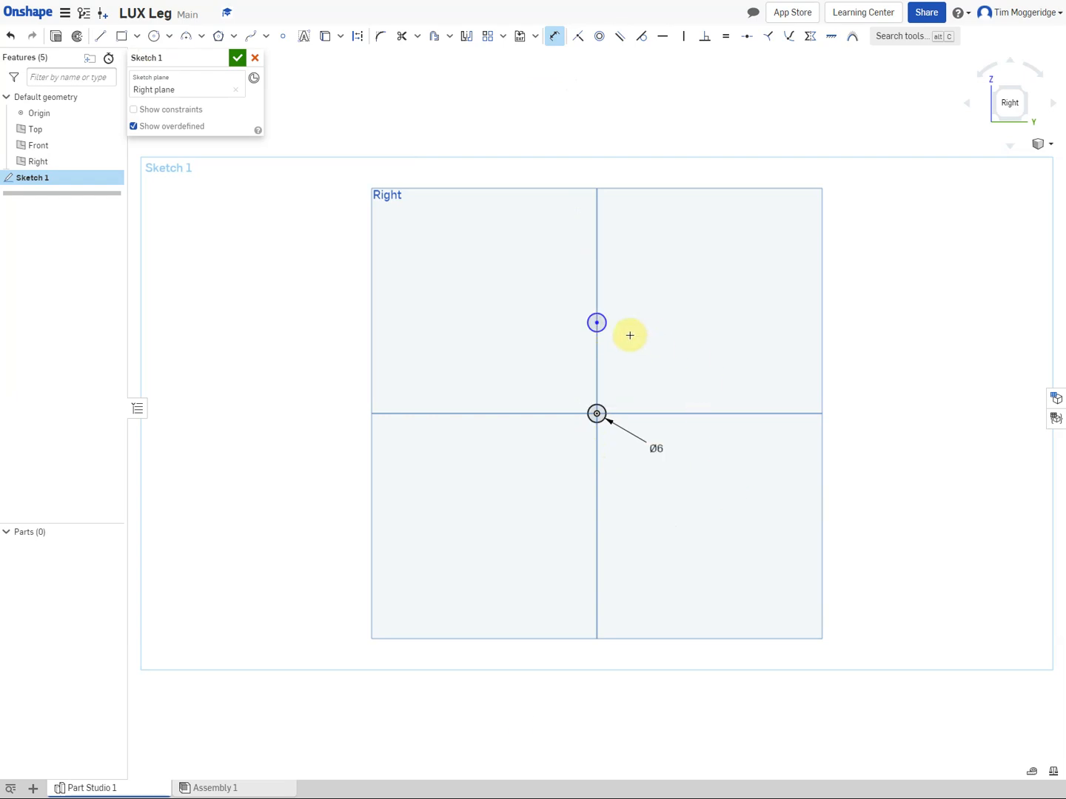
pyautogui.click(605, 322)
pyautogui.click(715, 349)
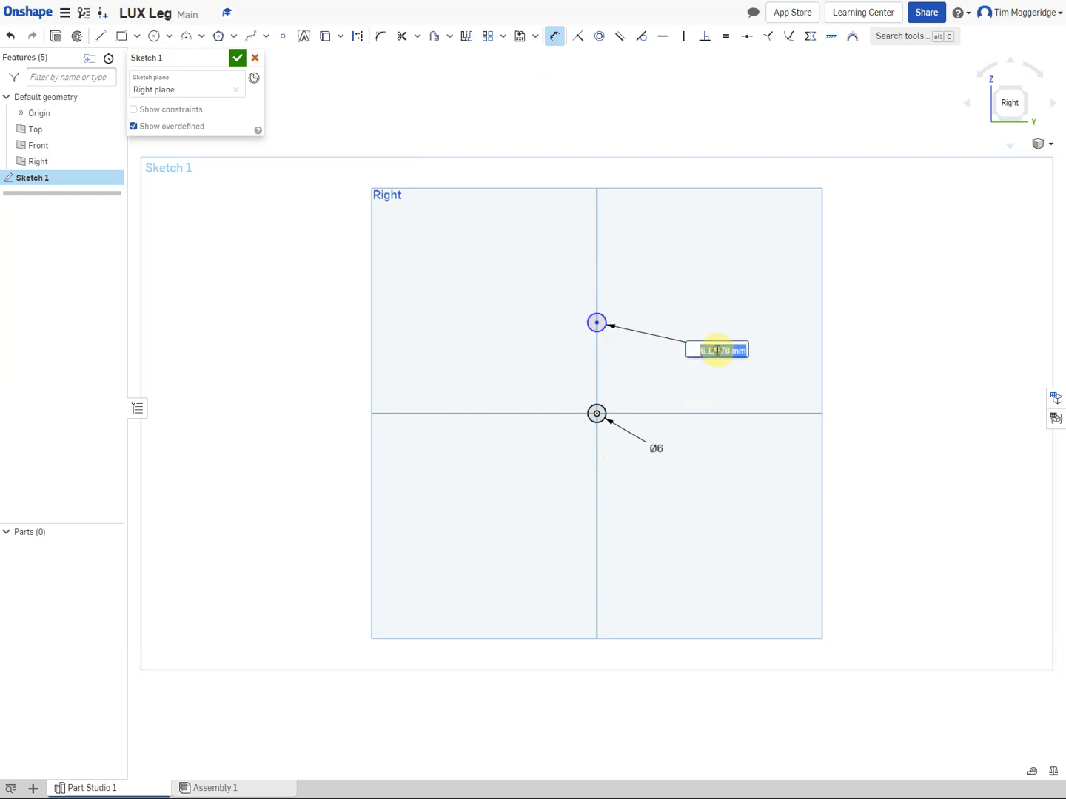
pyautogui.write('8')
pyautogui.press('Return')
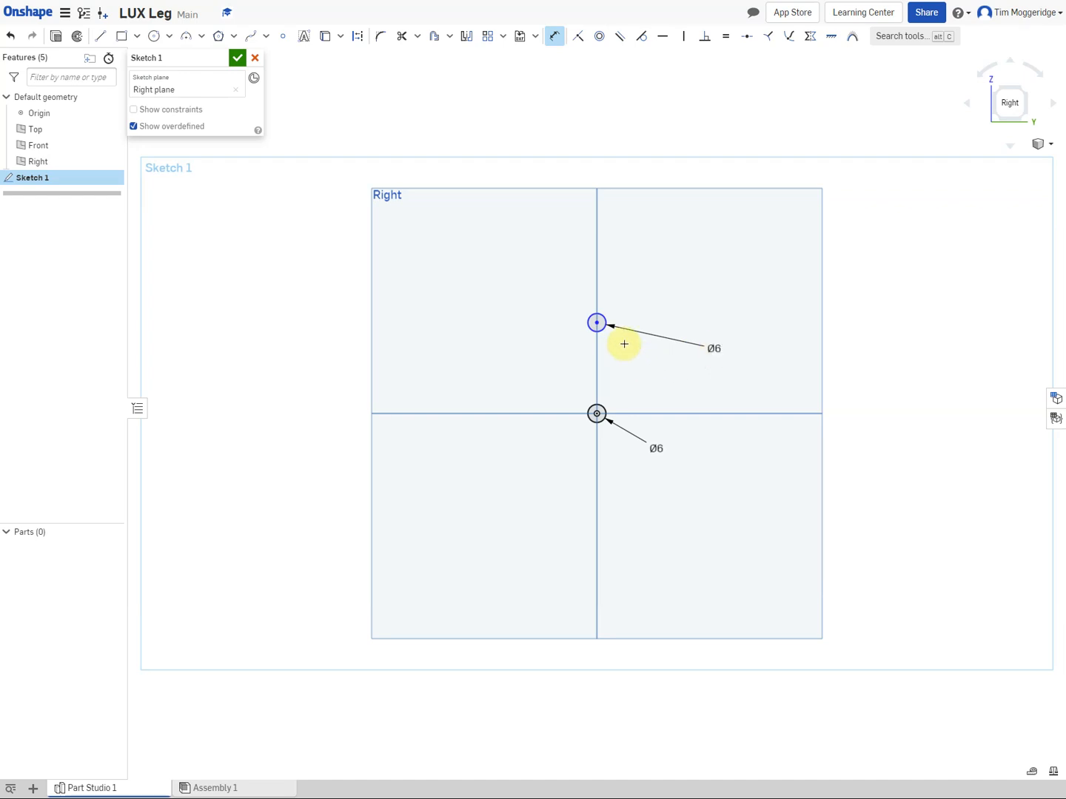
# Set the vertical distance between the centres of the two circles to 40 mm.
pyautogui.click(597, 323)
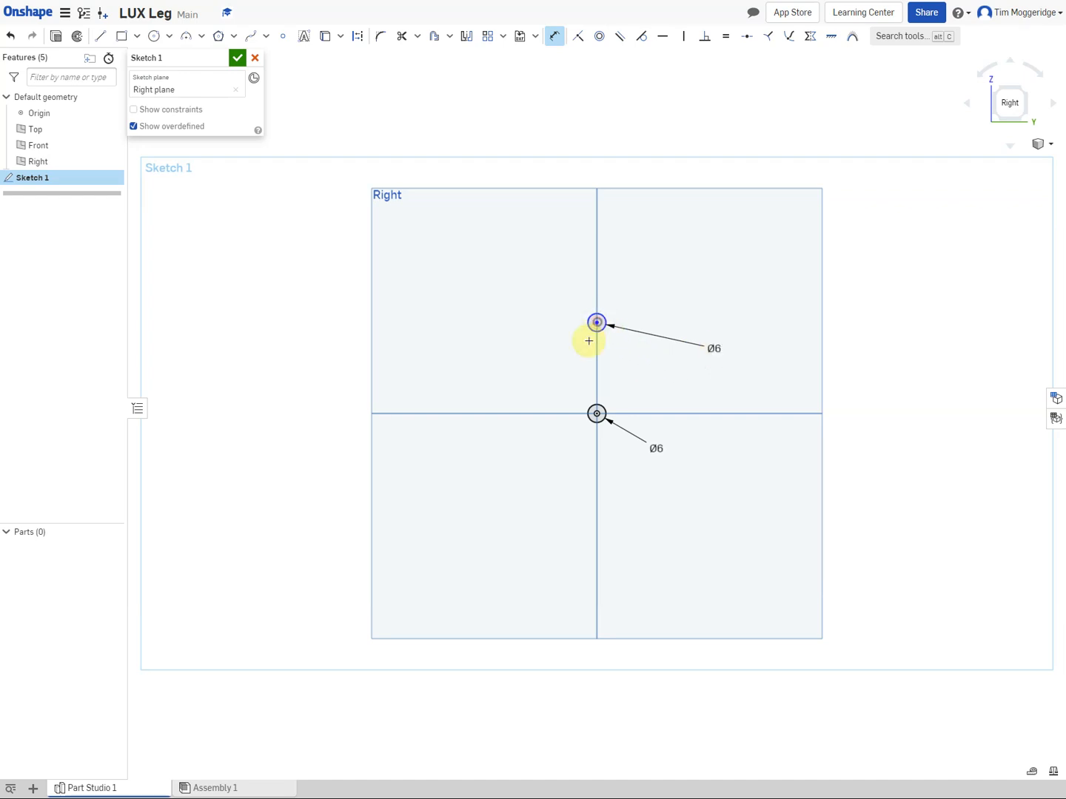
pyautogui.click(597, 414)
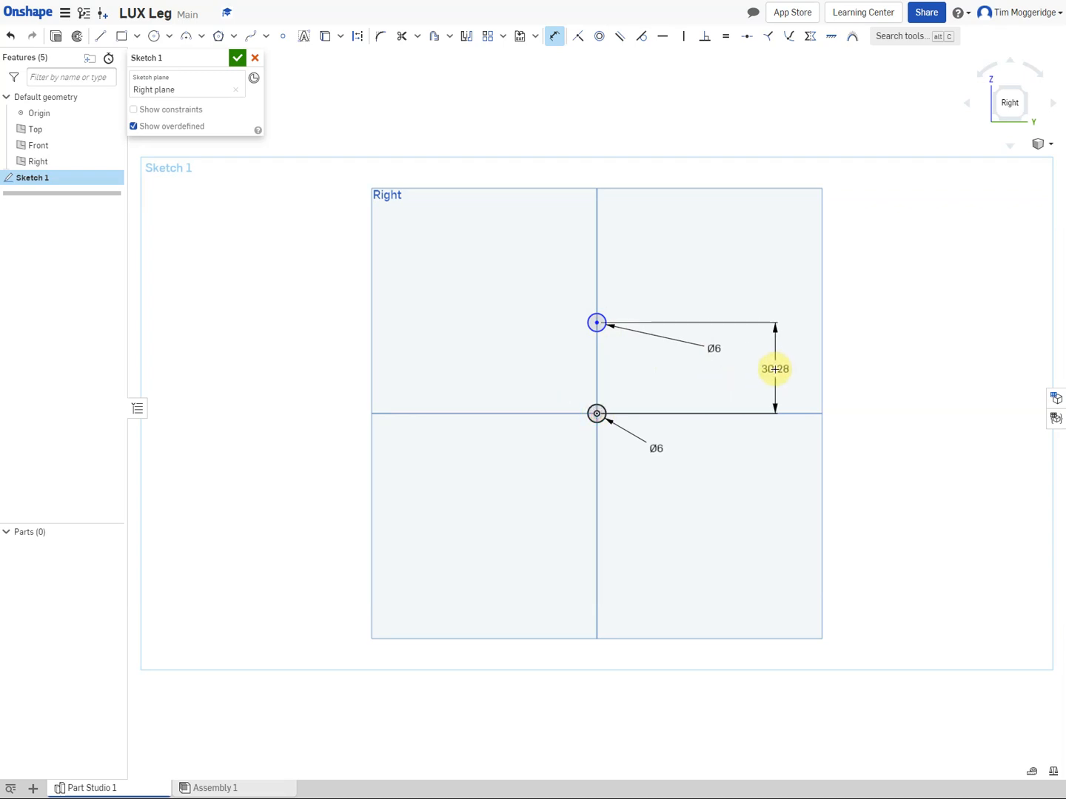
pyautogui.click(775, 370)
pyautogui.write('40')
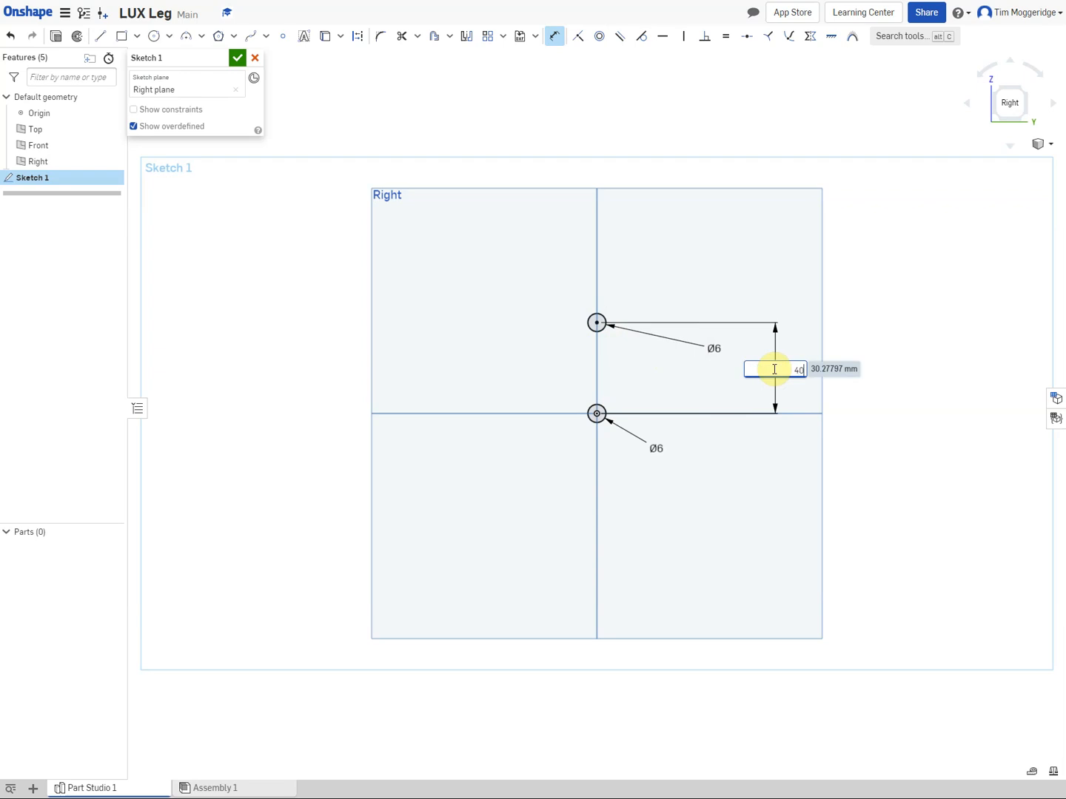
pyautogui.press('Return')
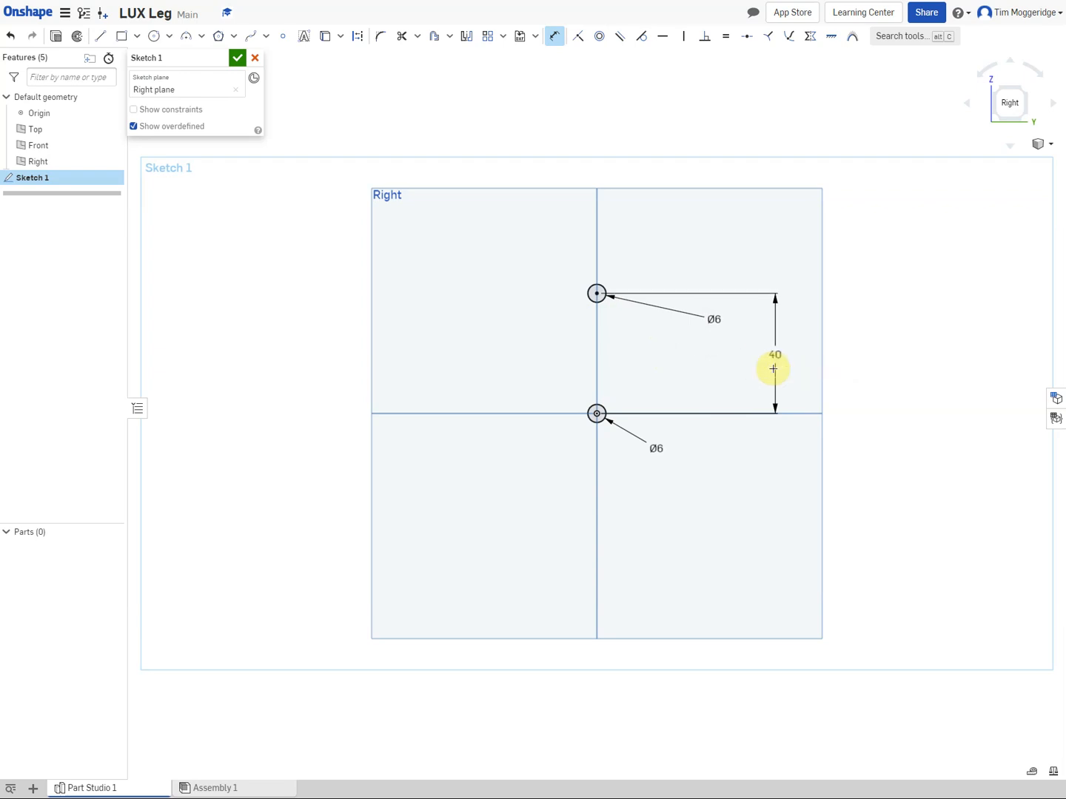
# Sketch concentric outer circles around the holes, about 23 mm in diameter at the upper one and about 27 mm at the lower one.
pyautogui.click(155, 38)
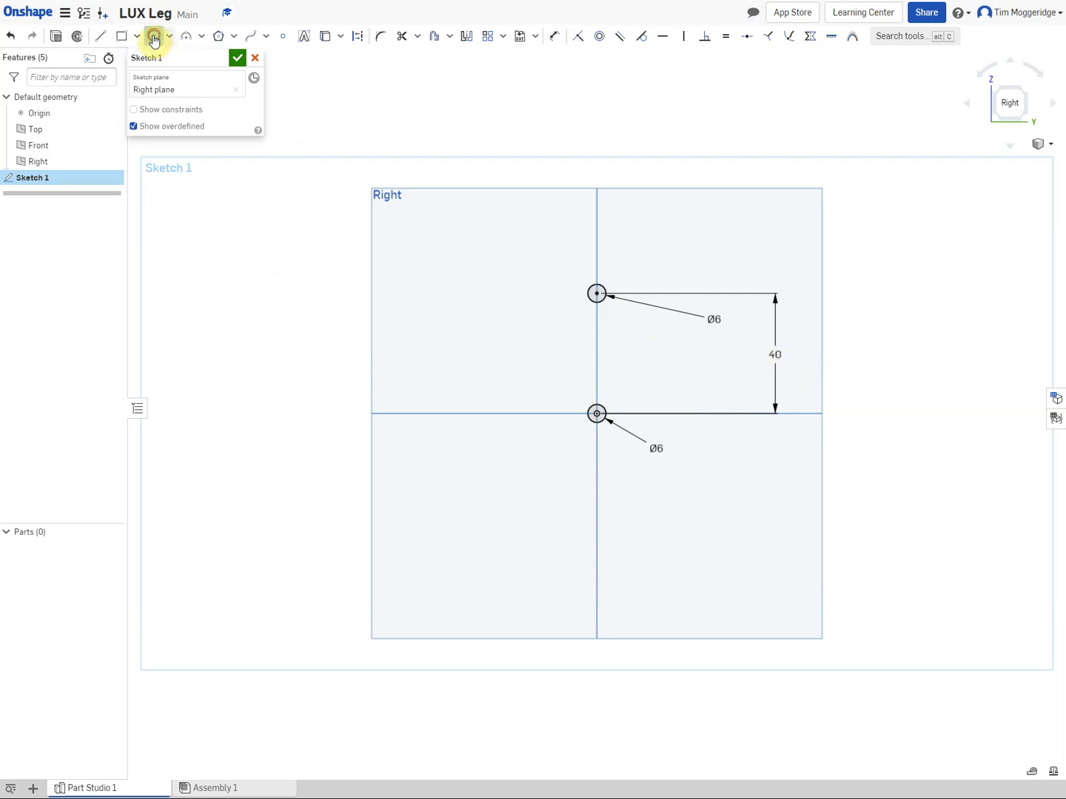
pyautogui.click(597, 294)
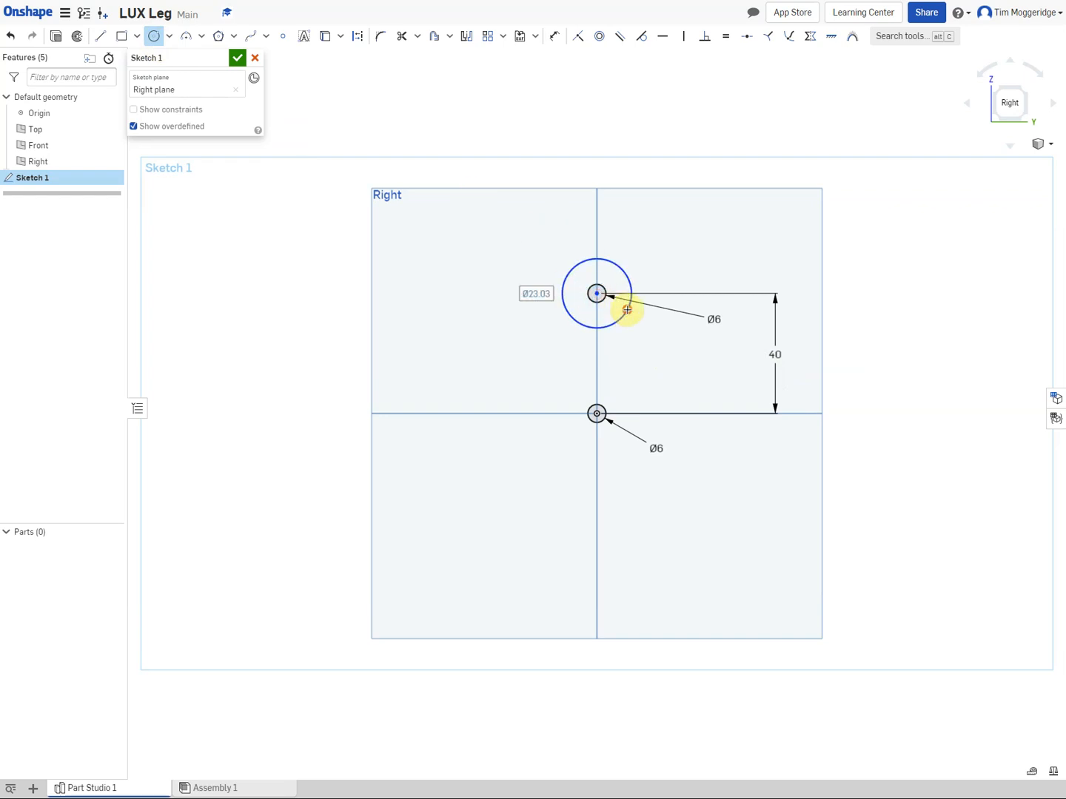
pyautogui.click(626, 310)
pyautogui.click(596, 413)
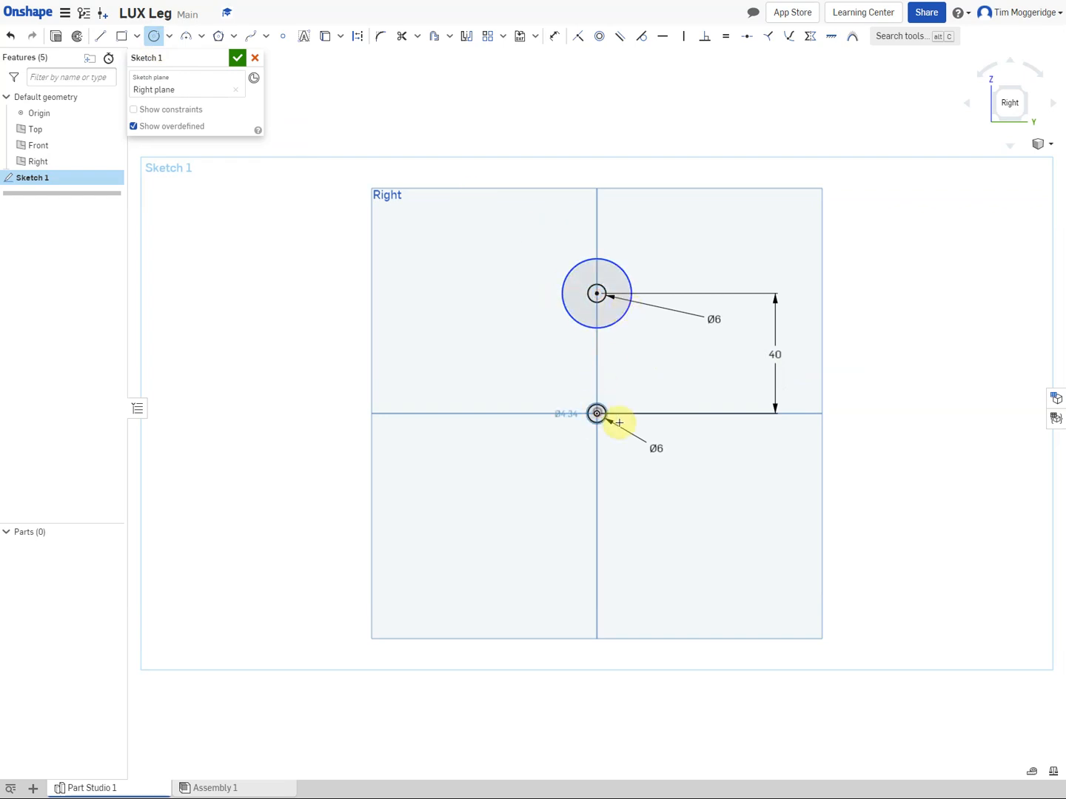
pyautogui.click(630, 430)
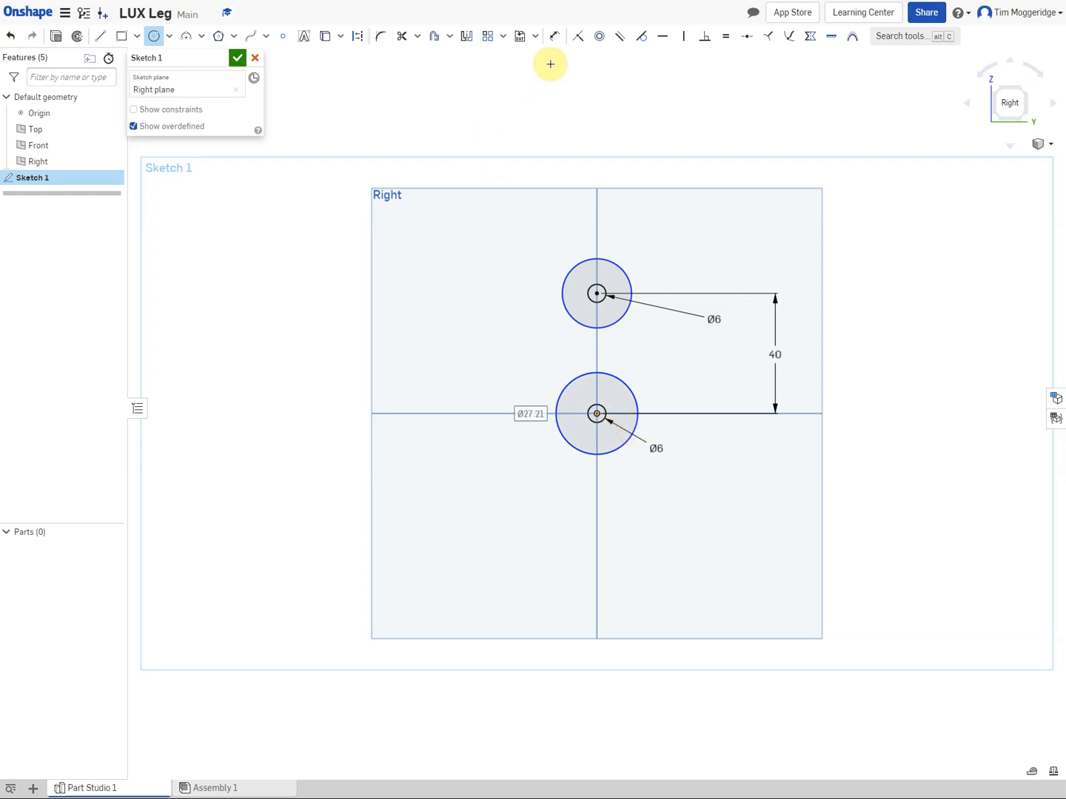
# Dimension the upper and lower outer circles to a diameter of 15 mm each.
pyautogui.click(554, 37)
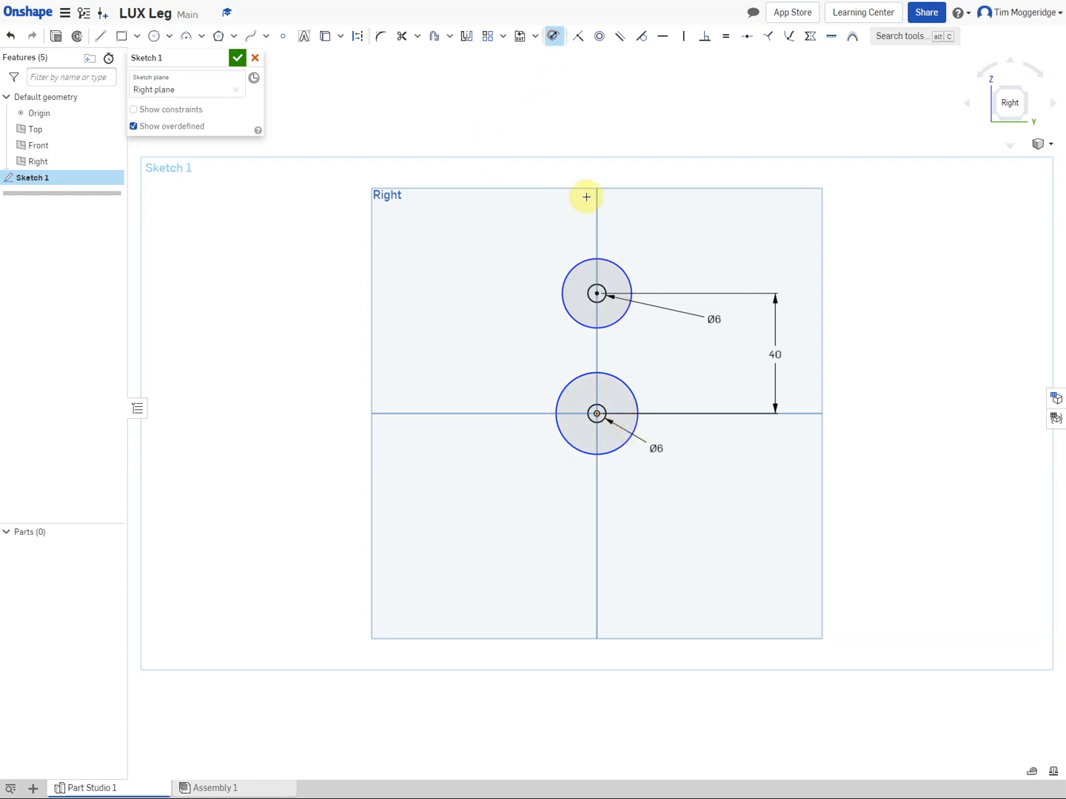
pyautogui.click(622, 266)
pyautogui.click(713, 241)
pyautogui.write('1')
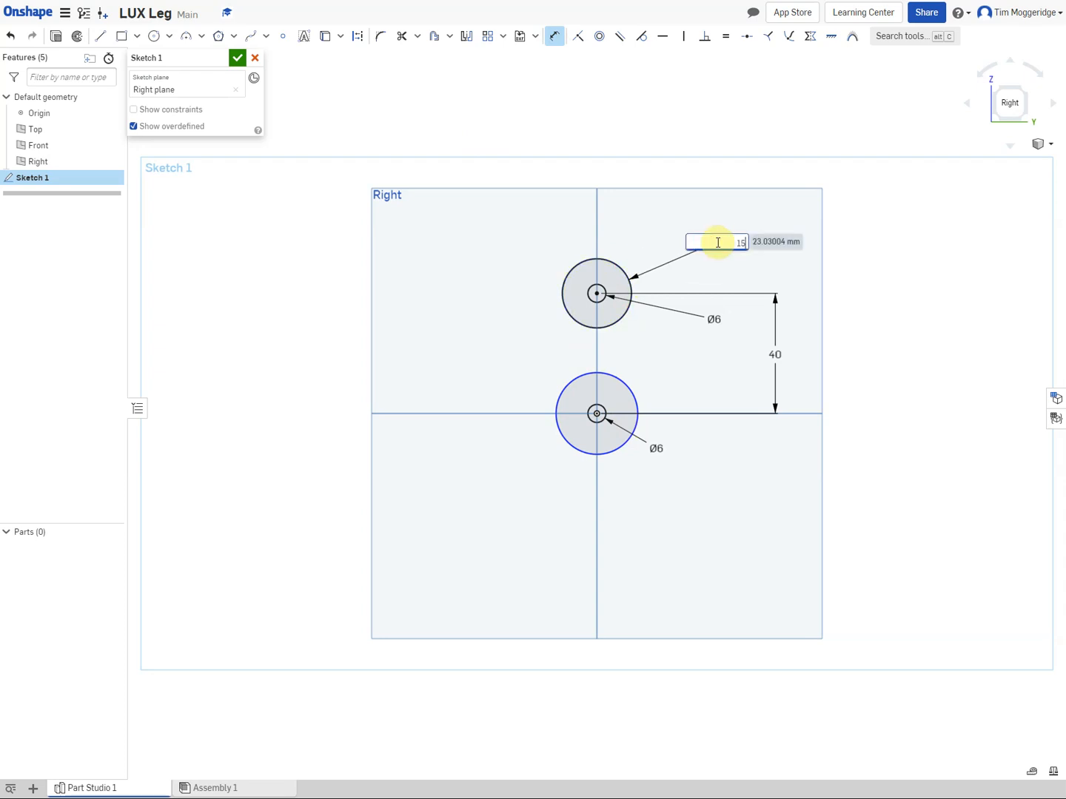
pyautogui.write('5')
pyautogui.press('Return')
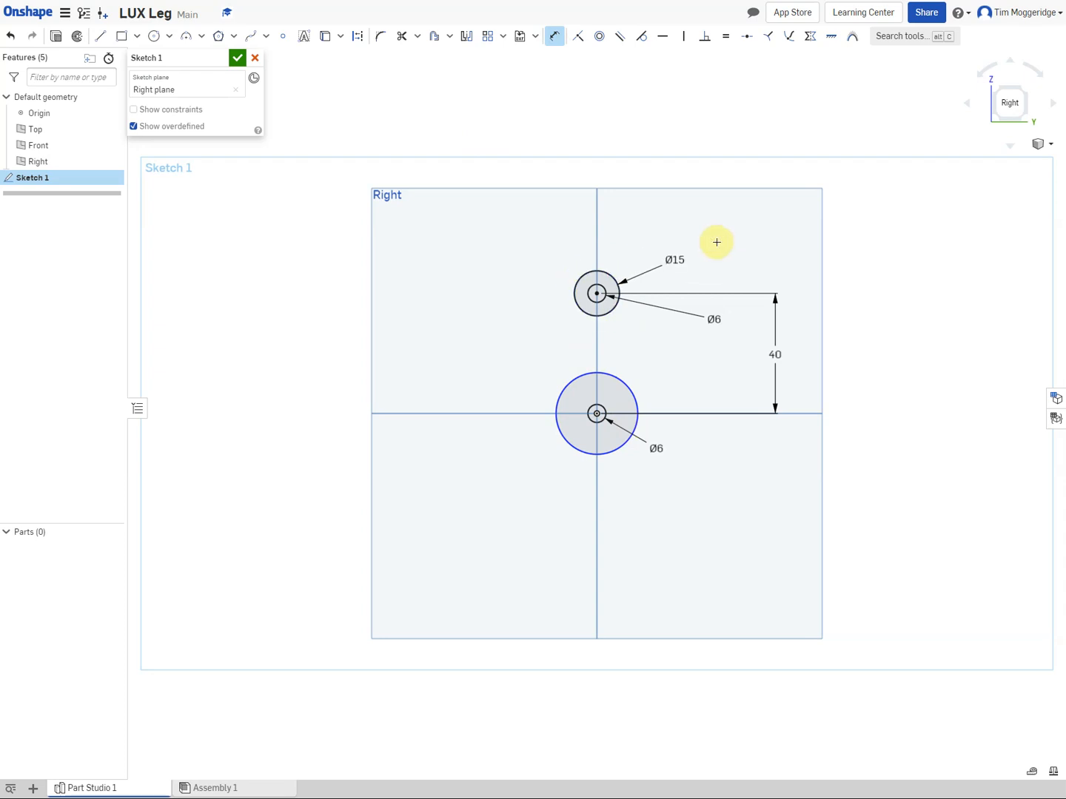
pyautogui.click(624, 391)
pyautogui.click(746, 490)
pyautogui.write('1')
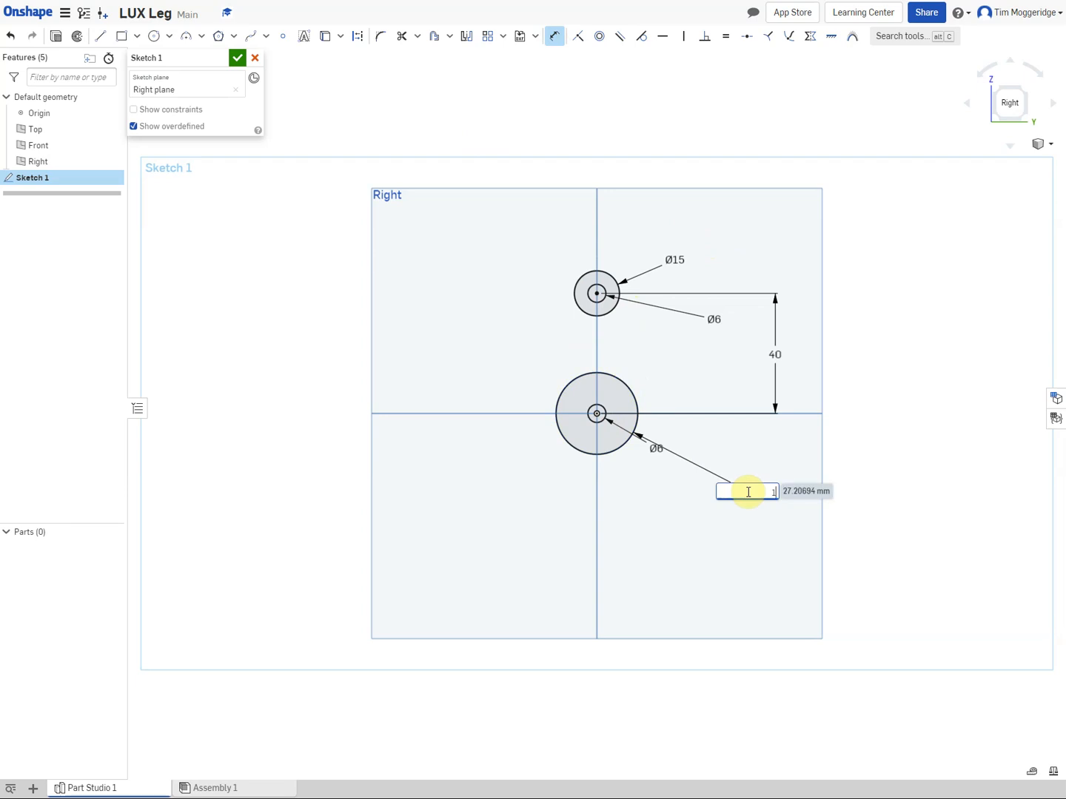
pyautogui.write('5')
pyautogui.press('Return')
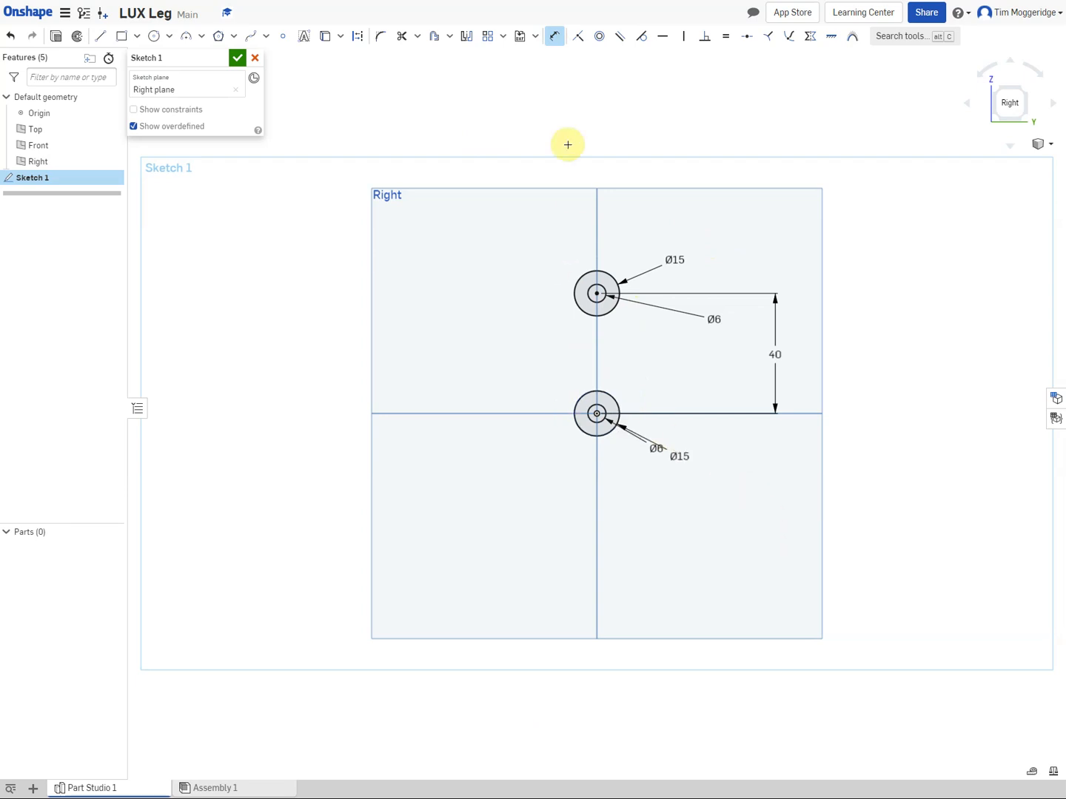
# Draw two vertical lines about 40 mm long joining the left and right sides of the two 15 mm outer circles.
pyautogui.scroll(3, 654, 383)
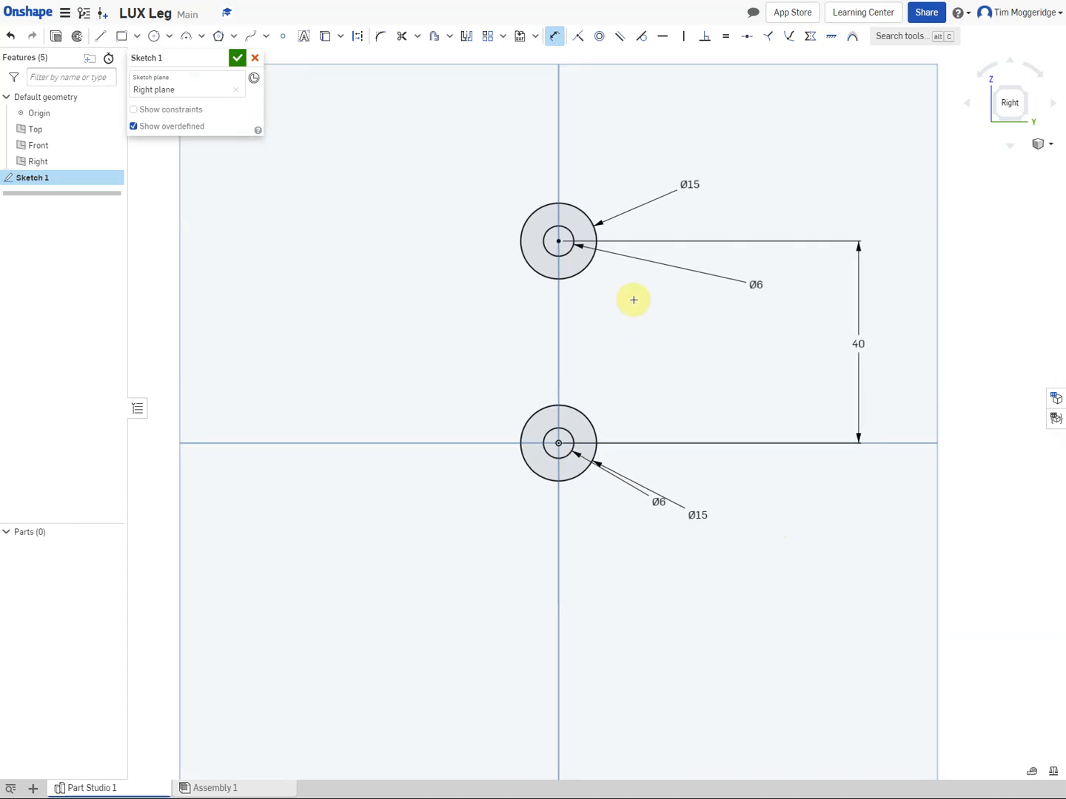
pyautogui.click(100, 36)
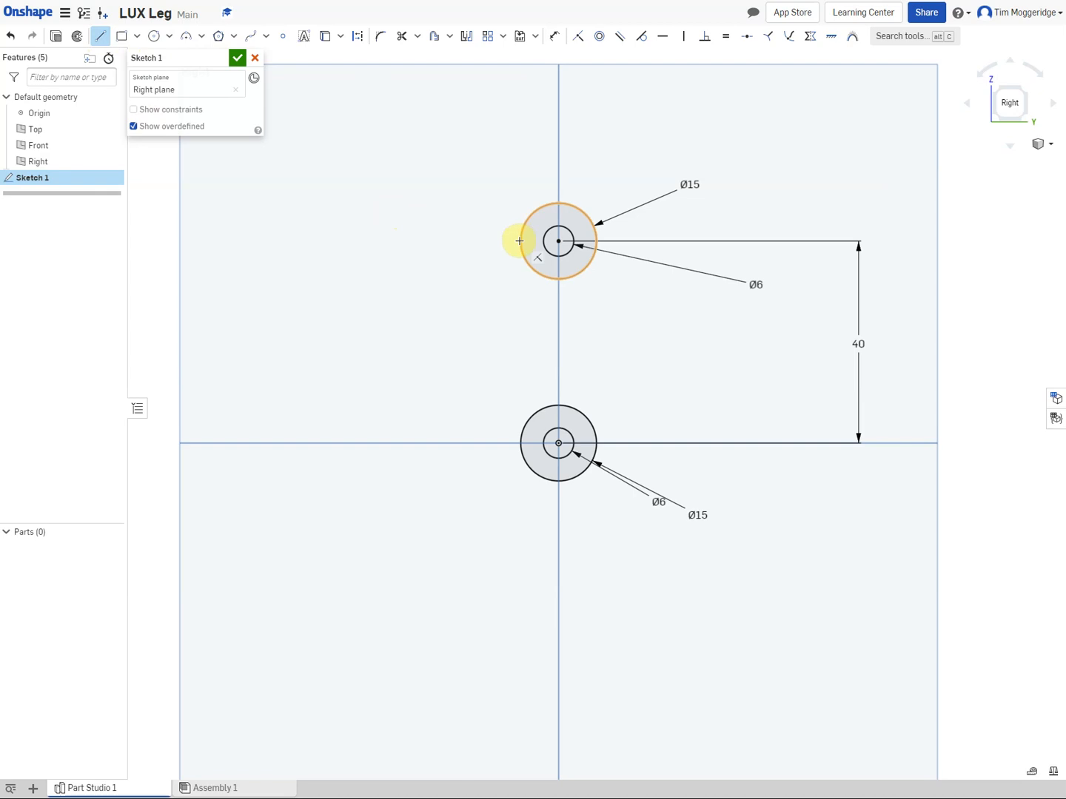
pyautogui.click(520, 442)
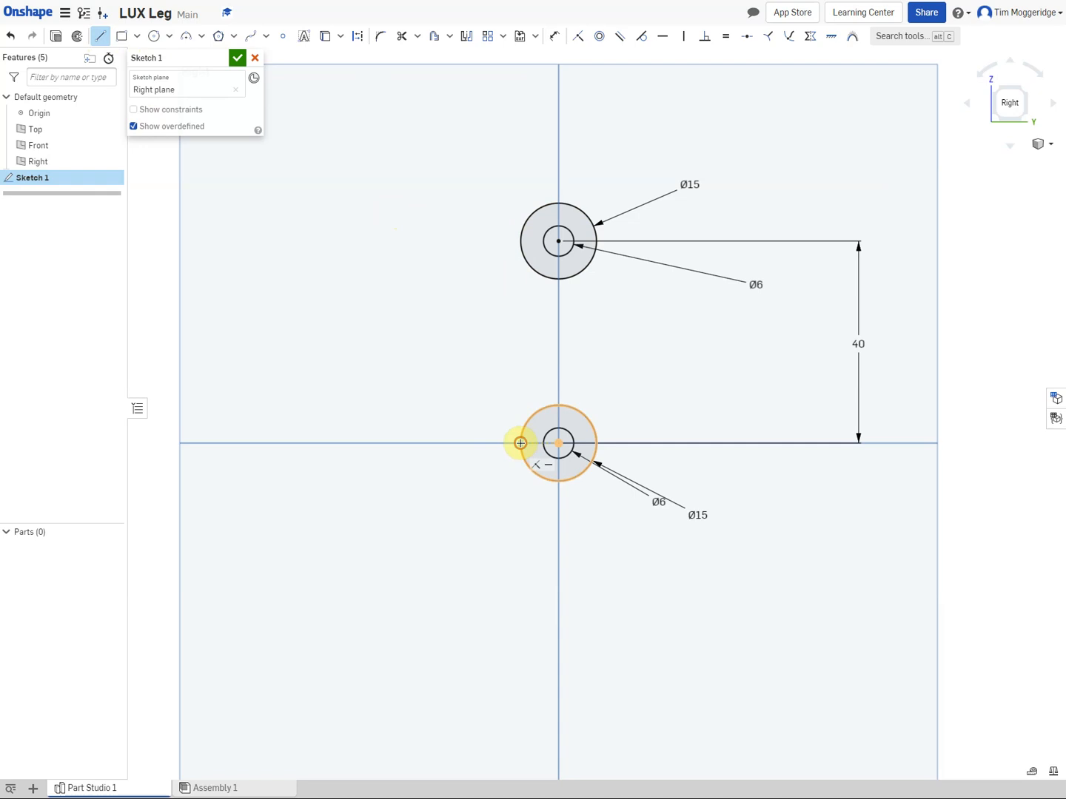
pyautogui.click(518, 241)
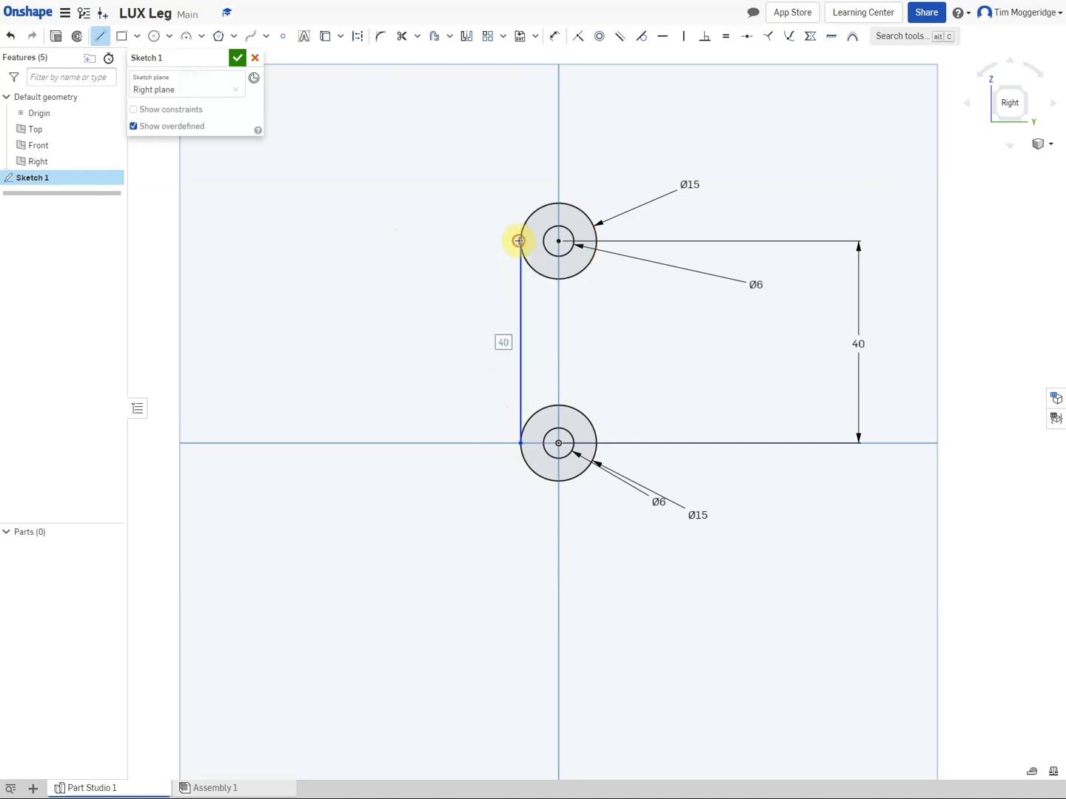
pyautogui.click(597, 444)
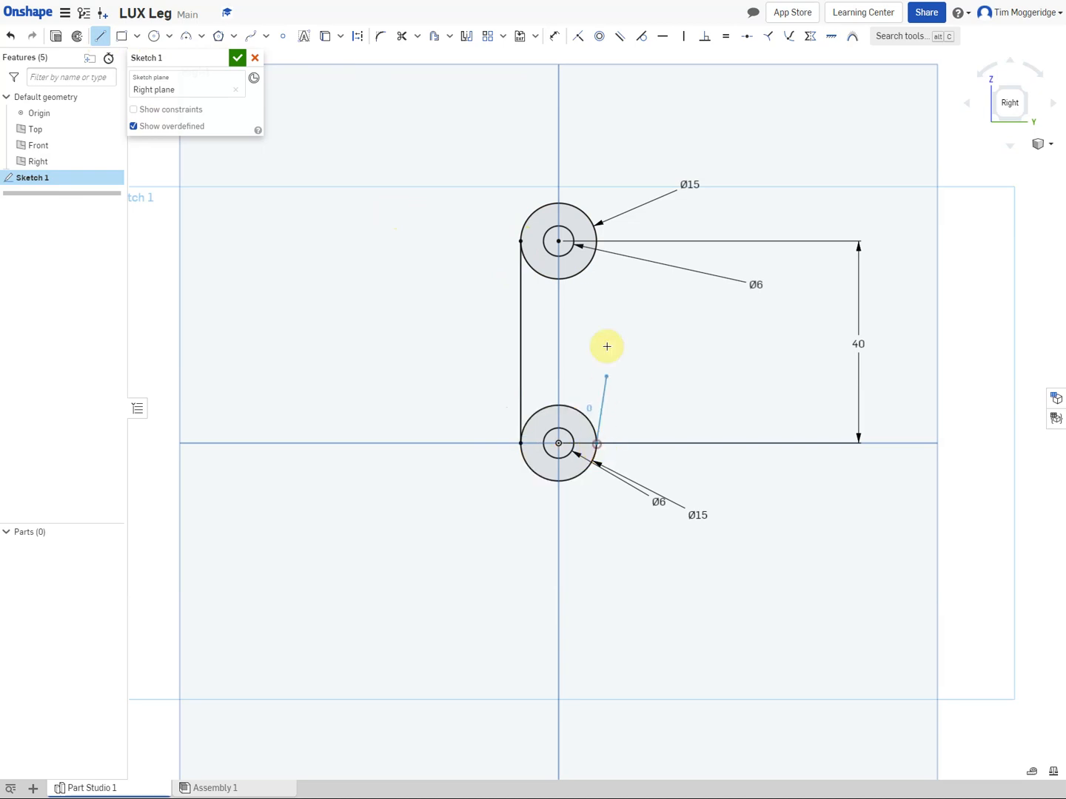
pyautogui.click(598, 240)
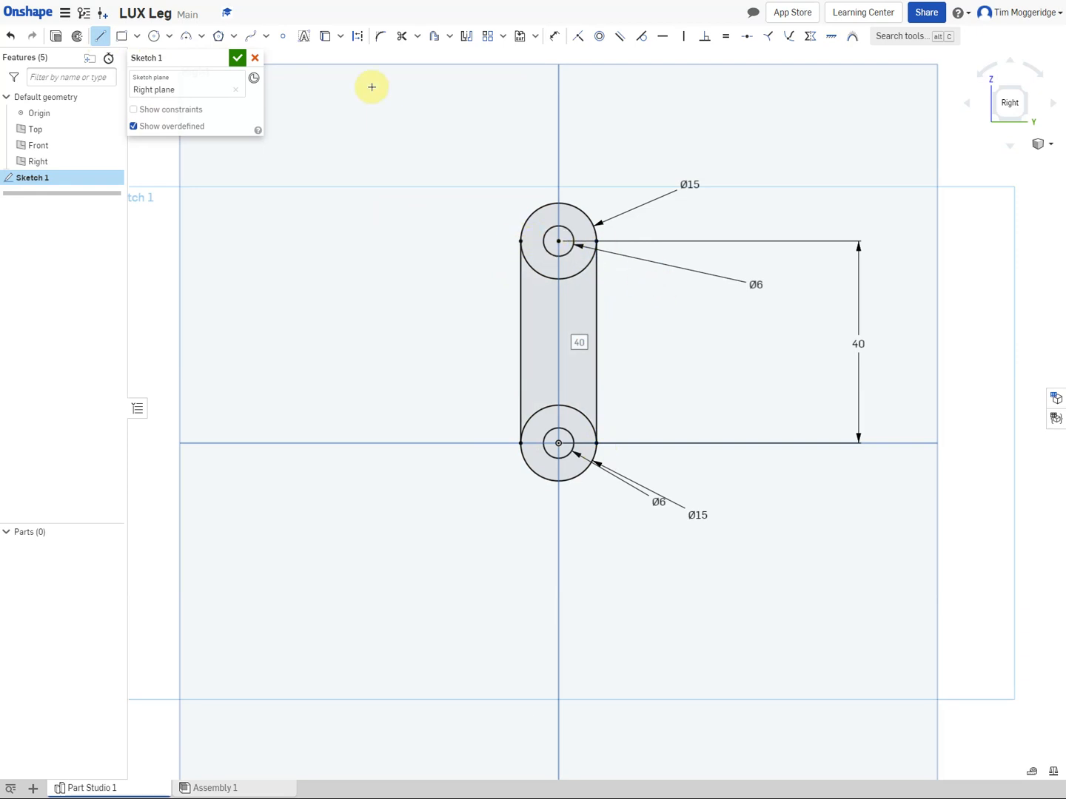
# Trim the inner-facing arcs of both outer circles between the vertical lines, and delete the upper arc's 15 mm diameter dimension.
pyautogui.click(401, 37)
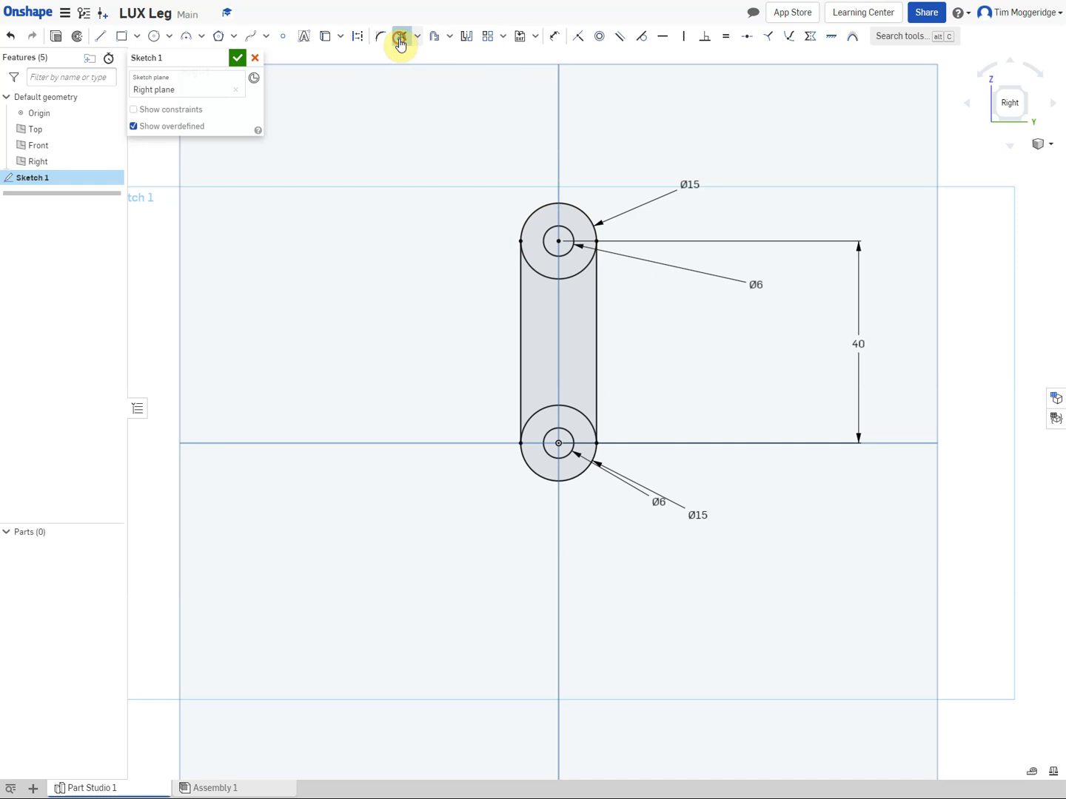
pyautogui.click(539, 275)
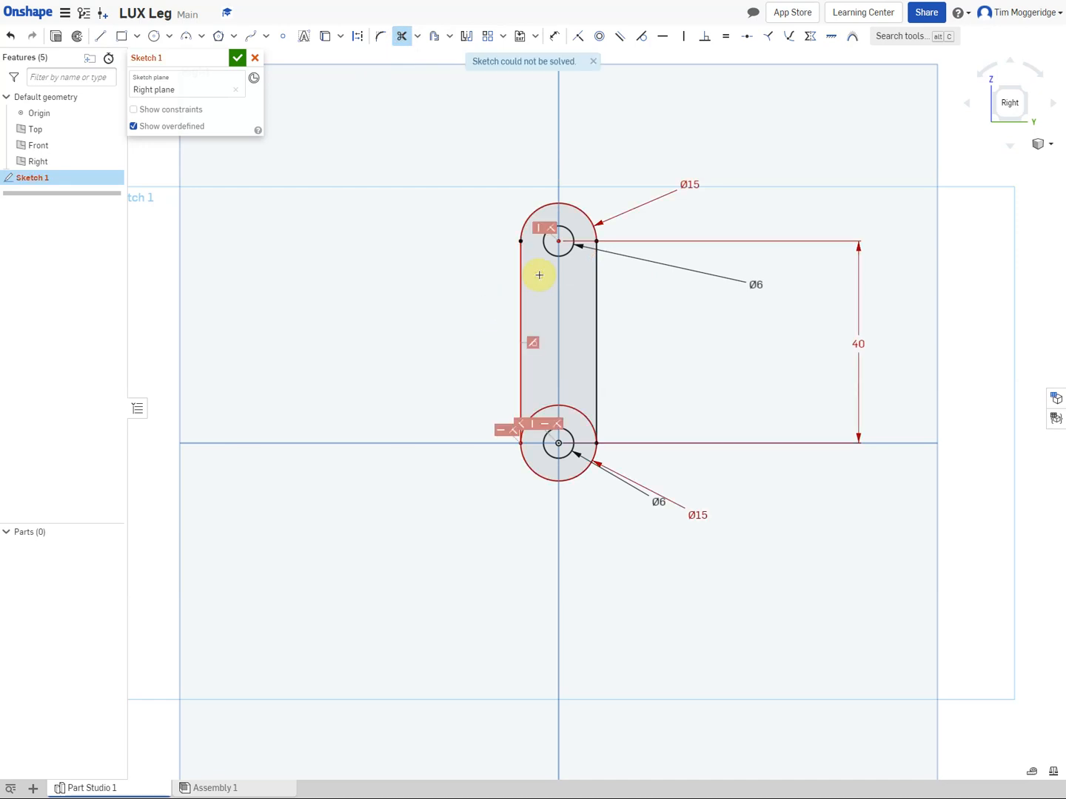
pyautogui.click(580, 411)
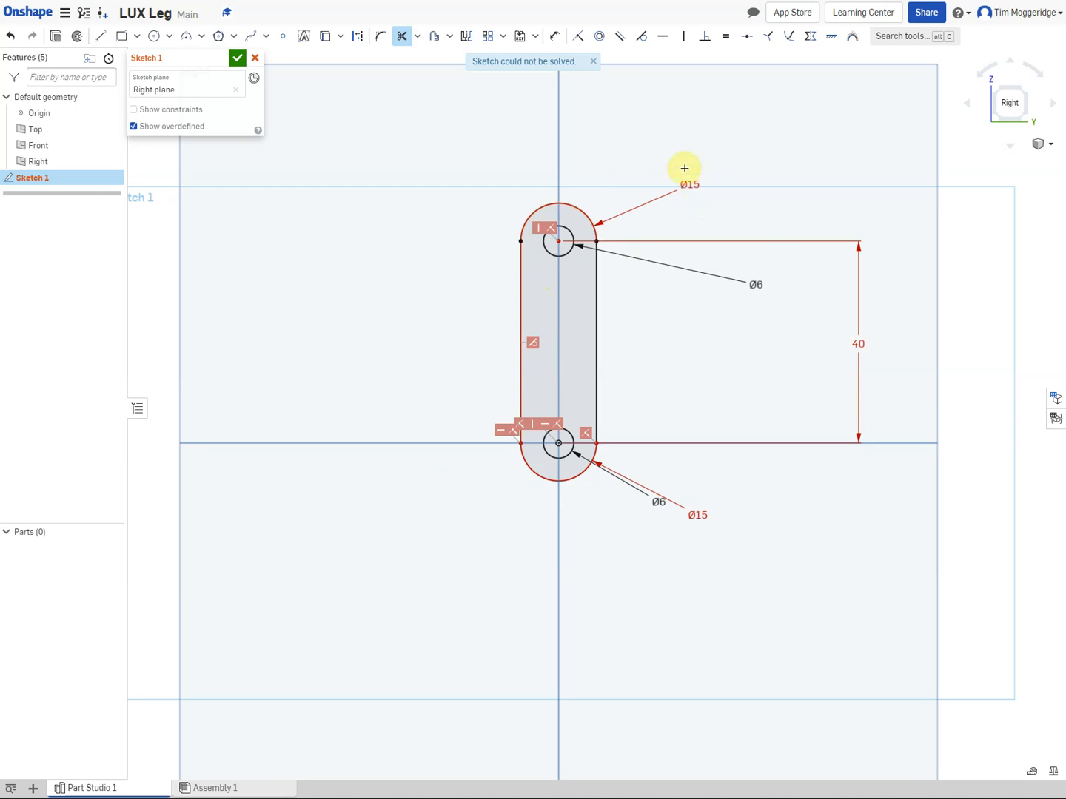
pyautogui.click(402, 36)
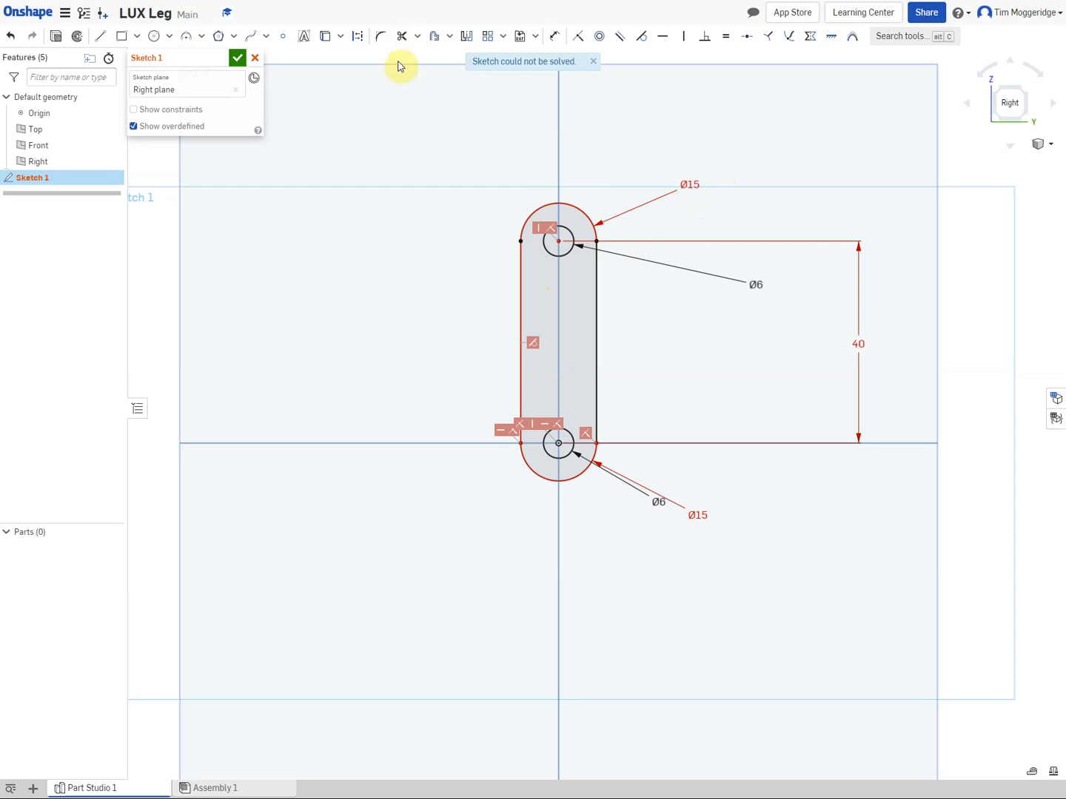
pyautogui.click(685, 187)
pyautogui.press('Delete')
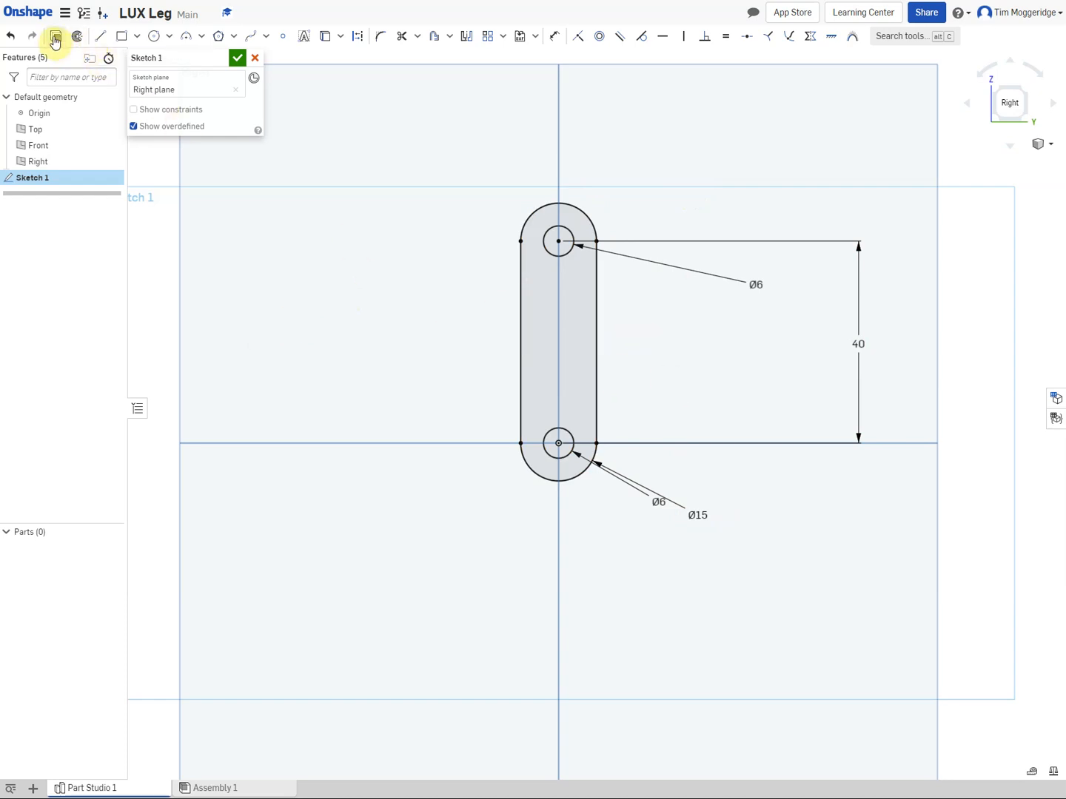
# Extrude the slotted link profile around its two holes as a new solid, symmetric about the sketch plane, with a 3 mm depth.
pyautogui.click(57, 38)
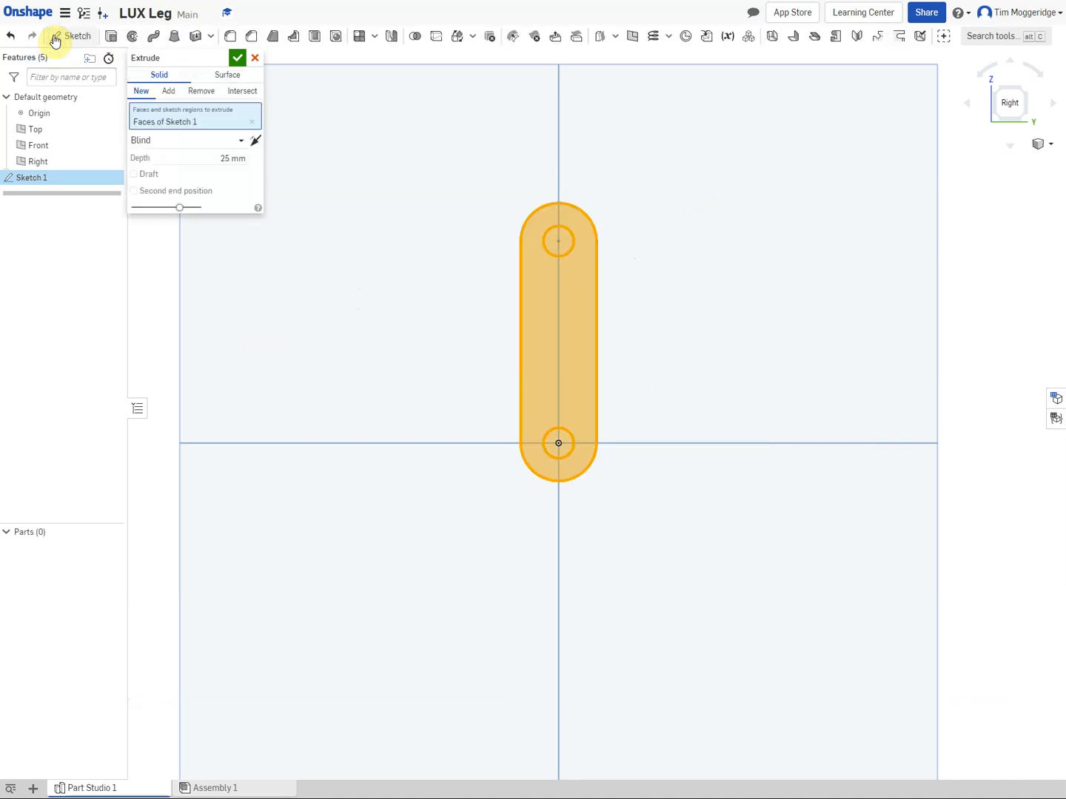
pyautogui.click(220, 156)
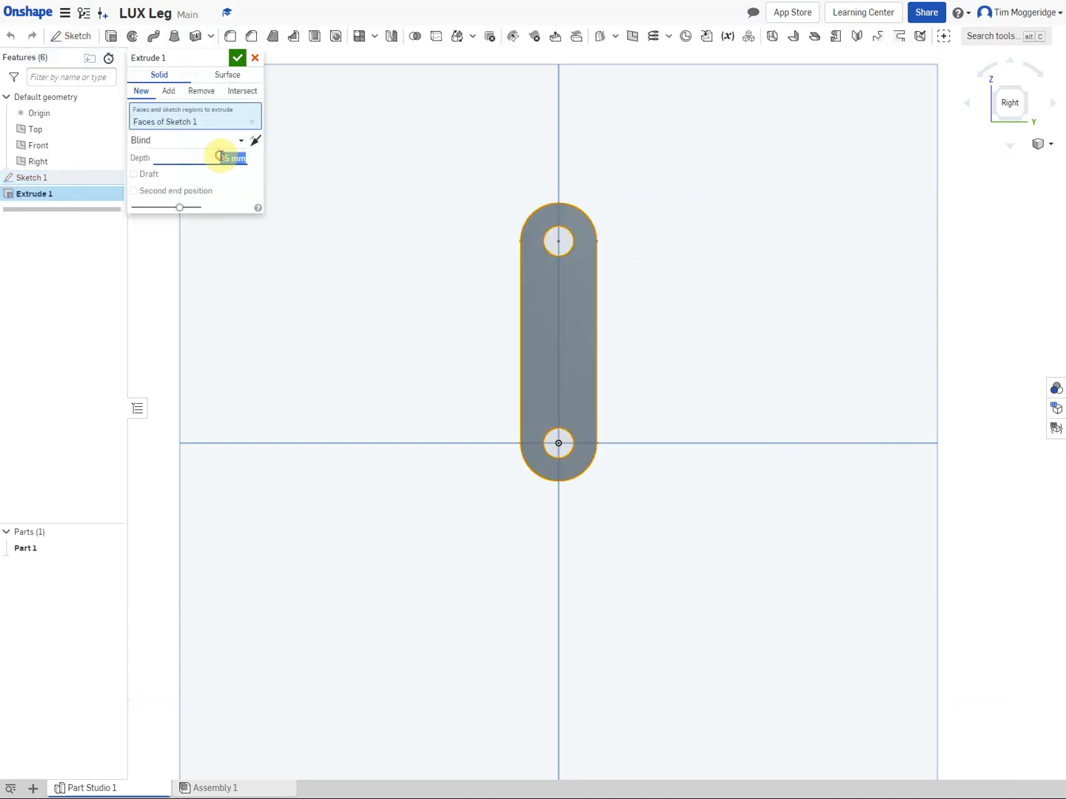
pyautogui.write('3')
pyautogui.press('Return')
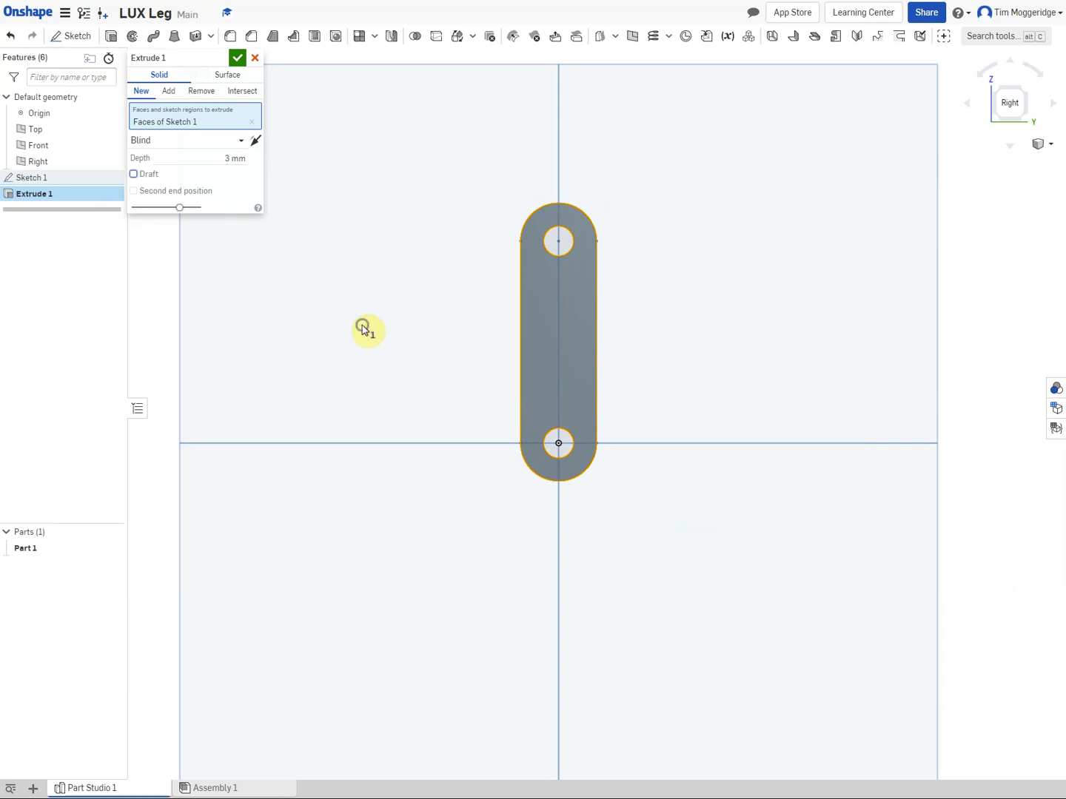
pyautogui.moveTo(364, 328); pyautogui.dragTo(455, 340, button='right')
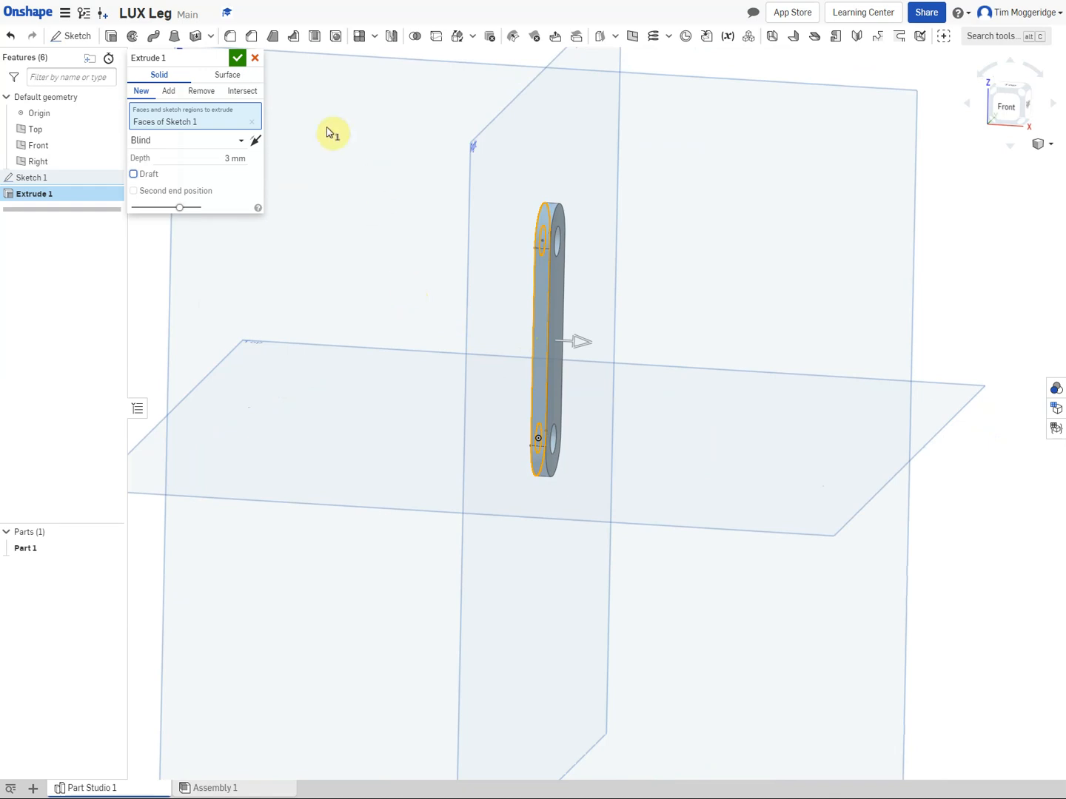
pyautogui.click(236, 143)
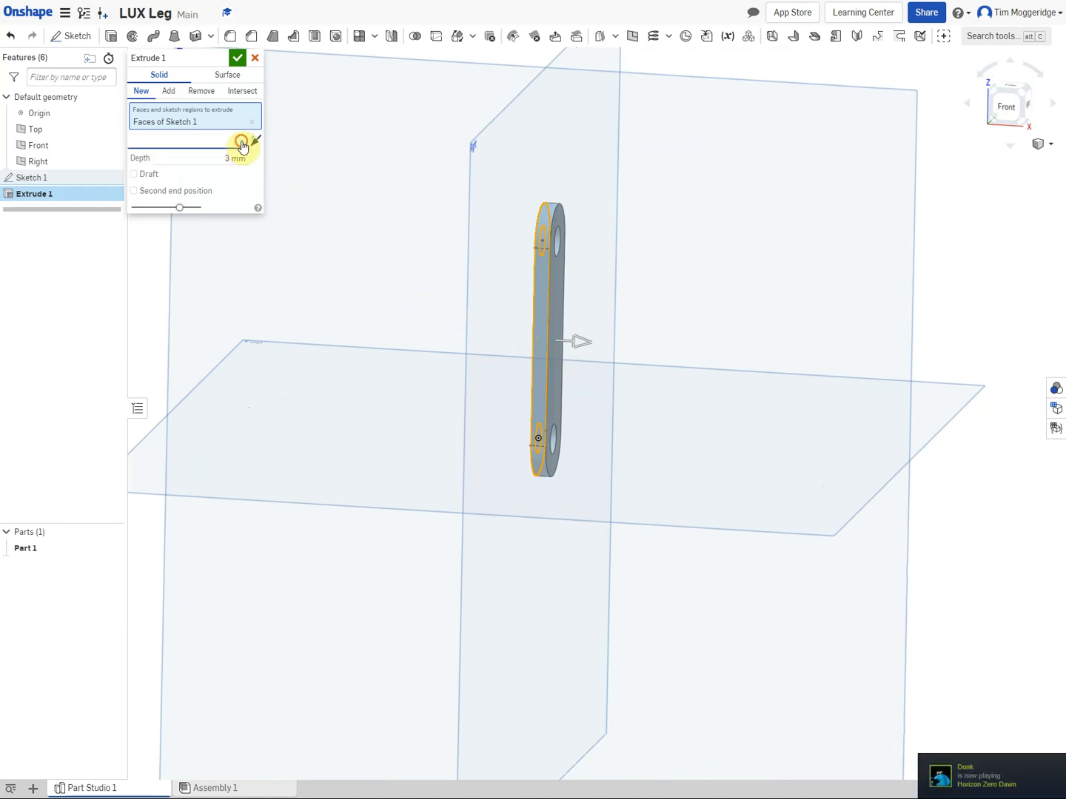
pyautogui.click(157, 178)
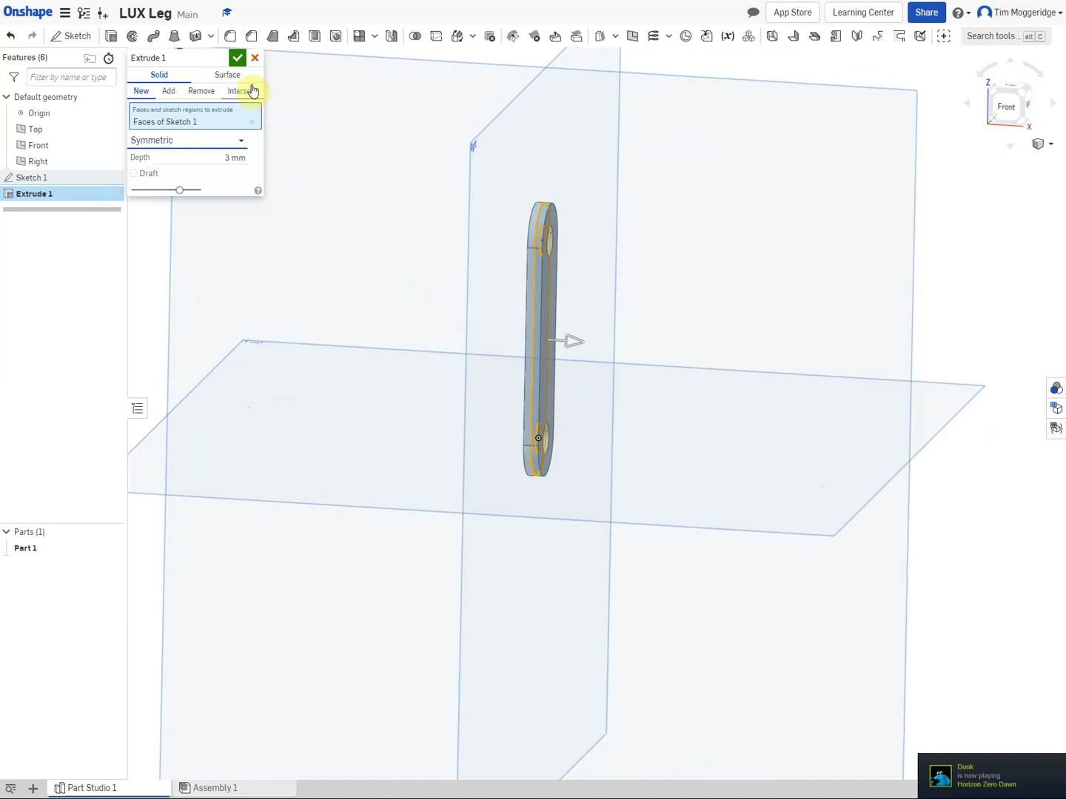
pyautogui.click(237, 58)
pyautogui.moveTo(334, 173)
pyautogui.mouseDown(button='right')
pyautogui.moveTo(364, 189)
pyautogui.moveTo(344, 184)
pyautogui.mouseUp(button='right')
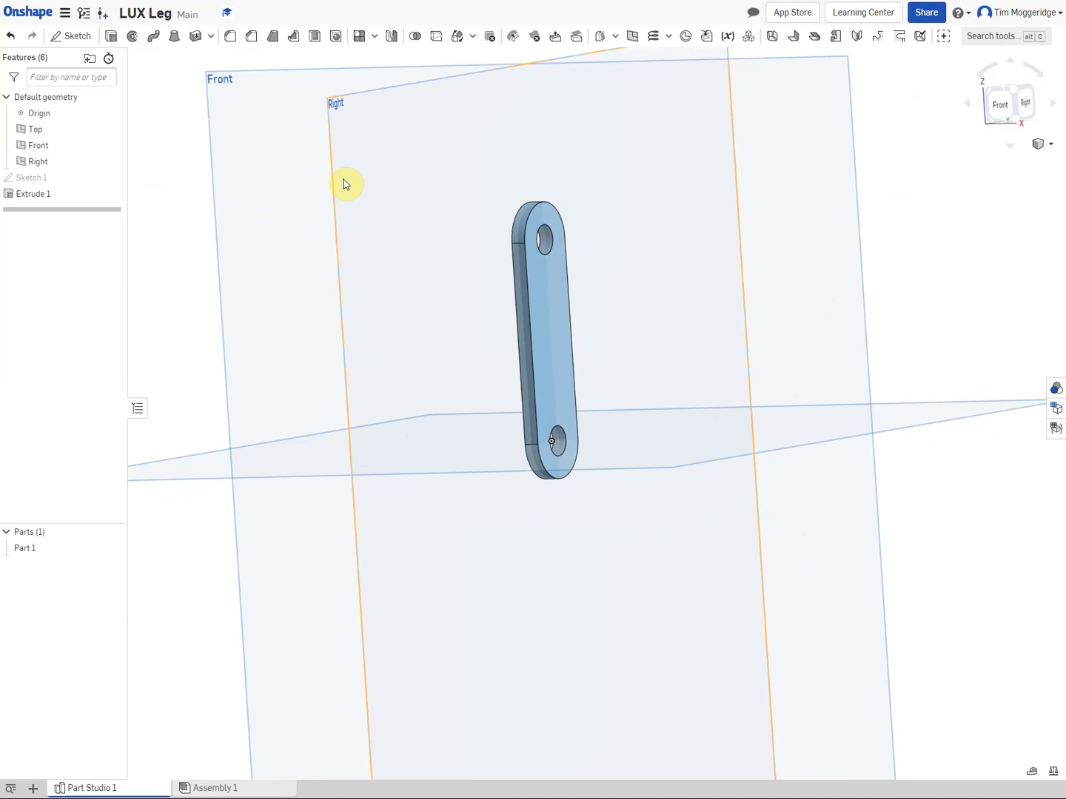